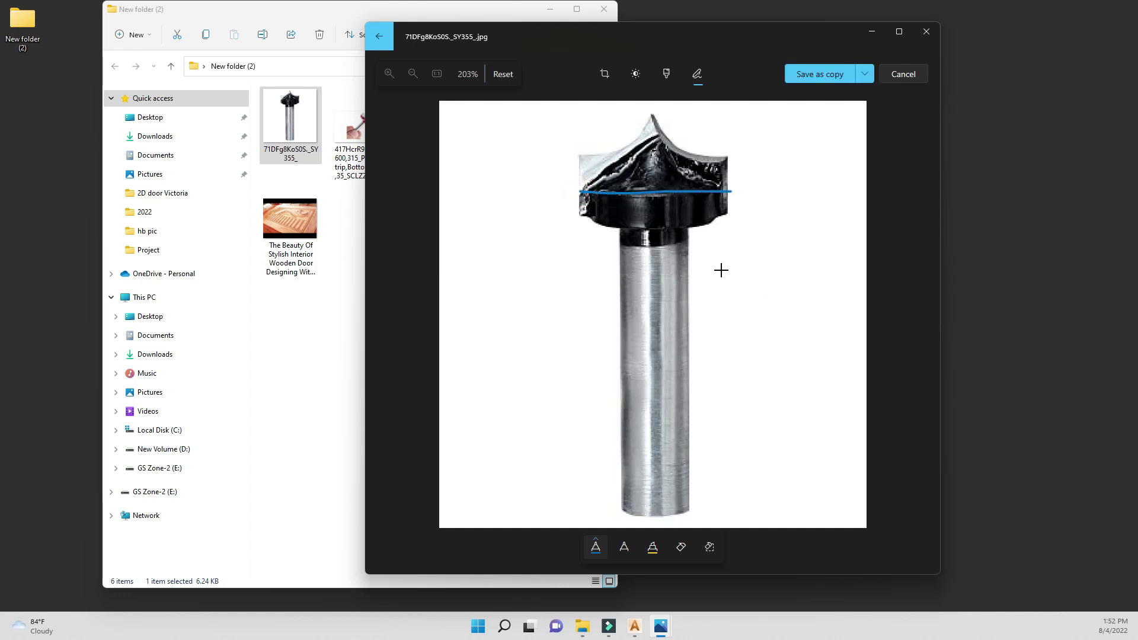
Handwrite 19 mm for the router bit's cutter width and bracket its tip height with the note 9 mm
mouse_move(716, 249)
left_mouse_down()
mouse_move(743, 272)
mouse_move(750, 258)
mouse_move(773, 302)
mouse_move(777, 280)
mouse_move(794, 294)
mouse_move(836, 286)
mouse_move(865, 268)
left_mouse_up()
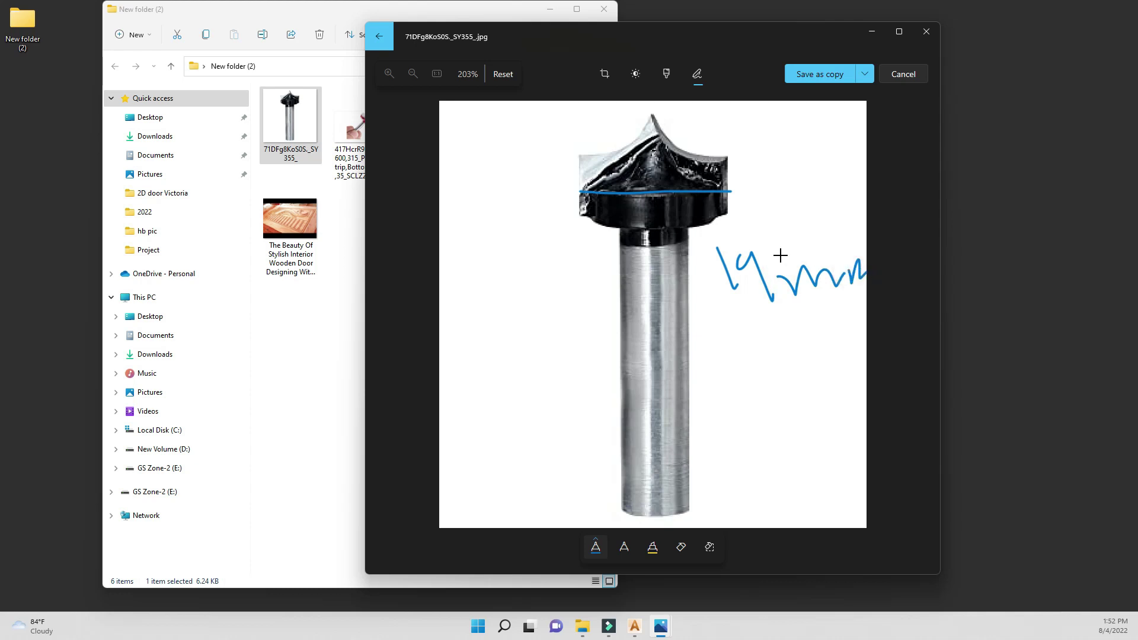
left_click_drag(750, 259, 744, 254)
mouse_move(651, 109)
left_mouse_down()
mouse_move(734, 112)
mouse_move(734, 159)
left_mouse_up()
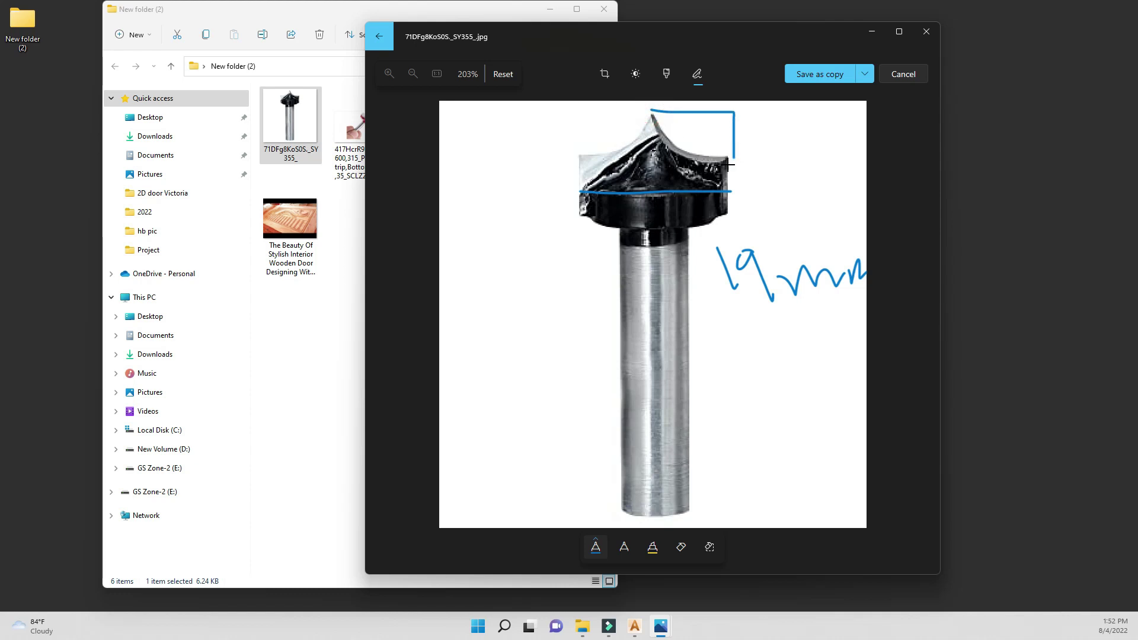
left_click_drag(713, 168, 854, 170)
left_click_drag(771, 175, 797, 176)
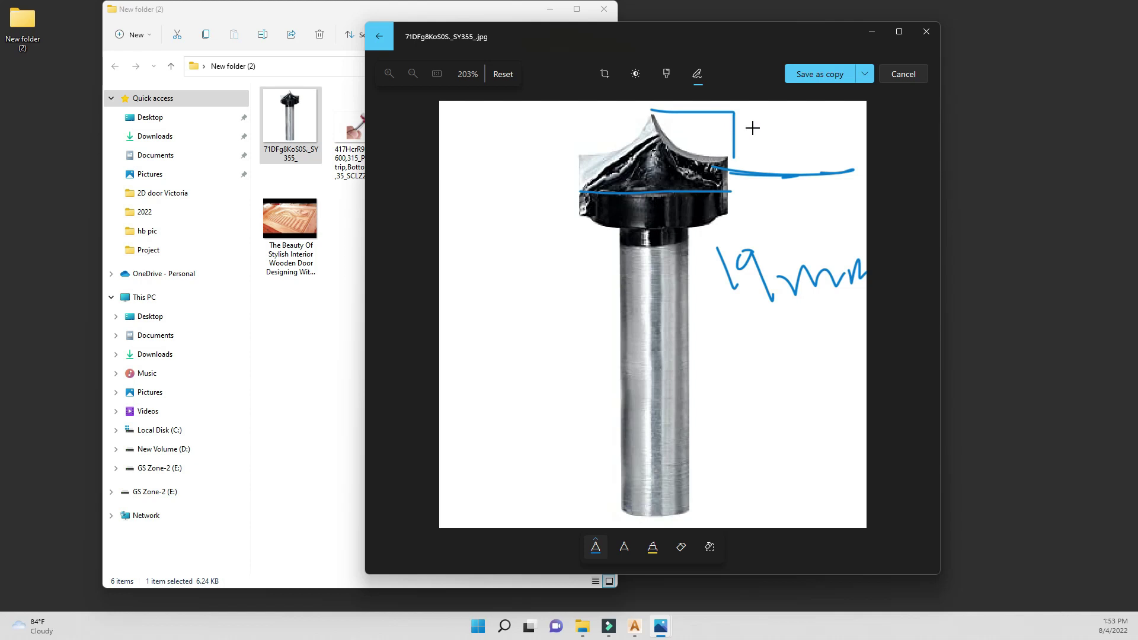
mouse_move(750, 129)
left_mouse_down()
mouse_move(763, 155)
mouse_move(828, 136)
left_mouse_up()
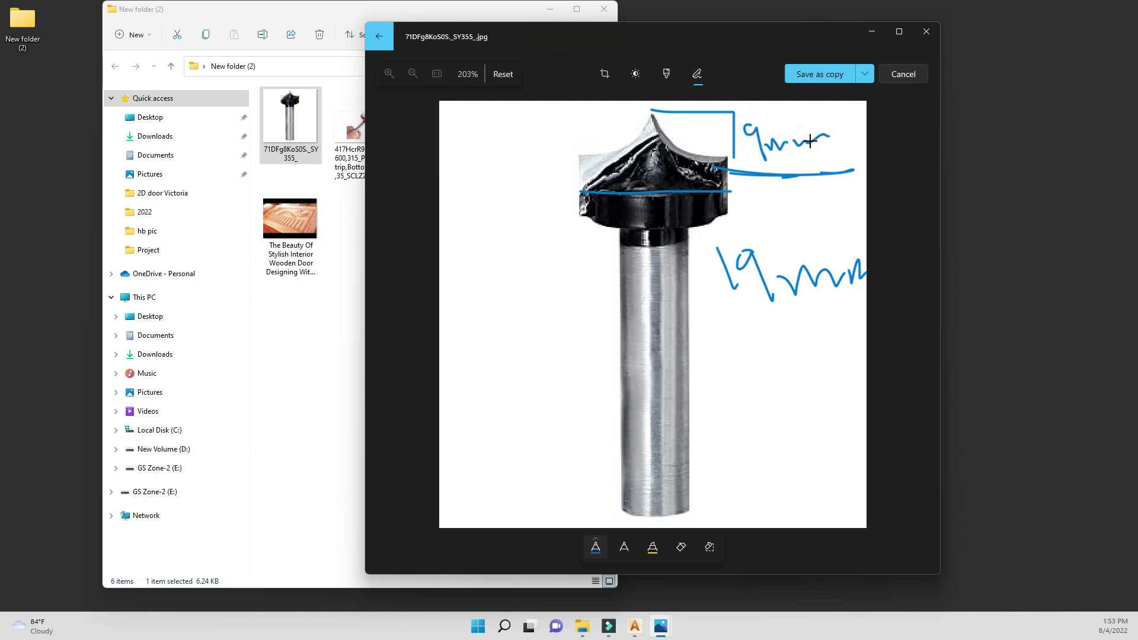
Mark the cutter's side height and the shank's width on the photo, handwriting 8 mm and 12 mm beside the shank
left_click_drag(579, 153, 579, 200)
left_click_drag(530, 170, 535, 230)
left_click_drag(537, 244, 582, 239)
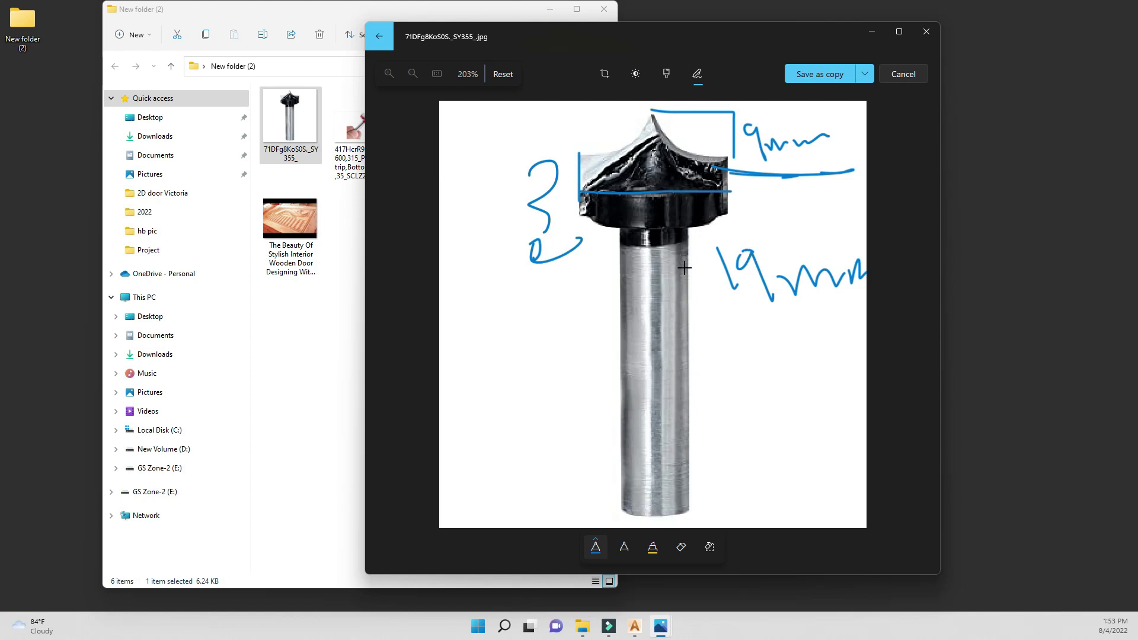
mouse_move(618, 346)
left_mouse_down()
mouse_move(693, 346)
mouse_move(714, 402)
mouse_move(723, 373)
mouse_move(758, 391)
mouse_move(833, 393)
left_mouse_up()
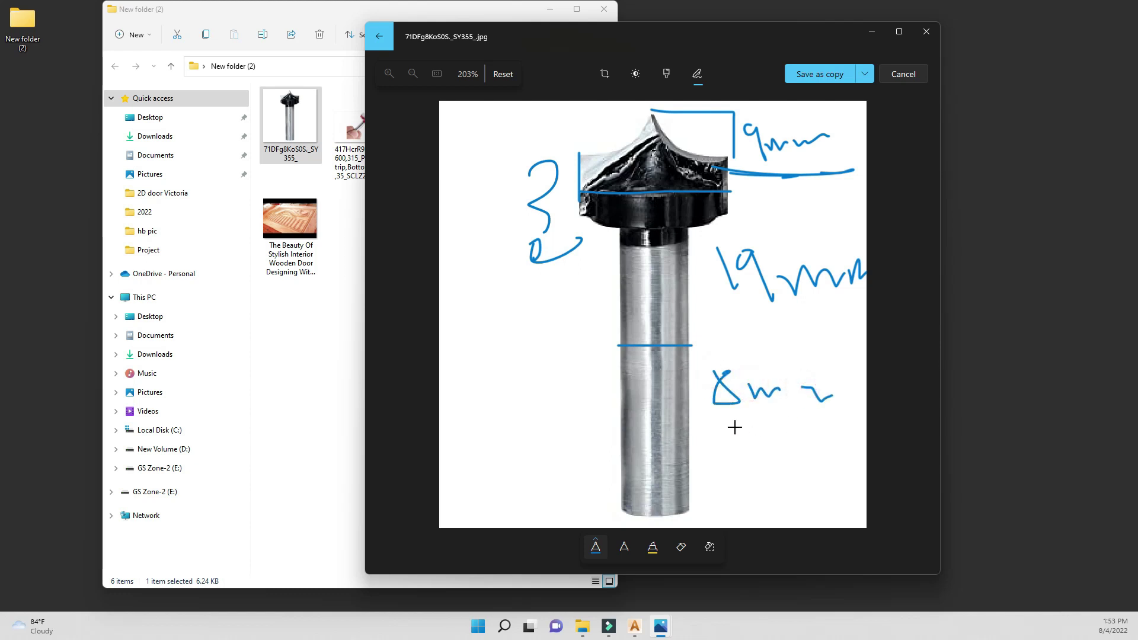
mouse_move(737, 431)
left_mouse_down()
mouse_move(747, 466)
mouse_move(756, 428)
mouse_move(810, 453)
mouse_move(868, 443)
mouse_move(777, 442)
left_mouse_up()
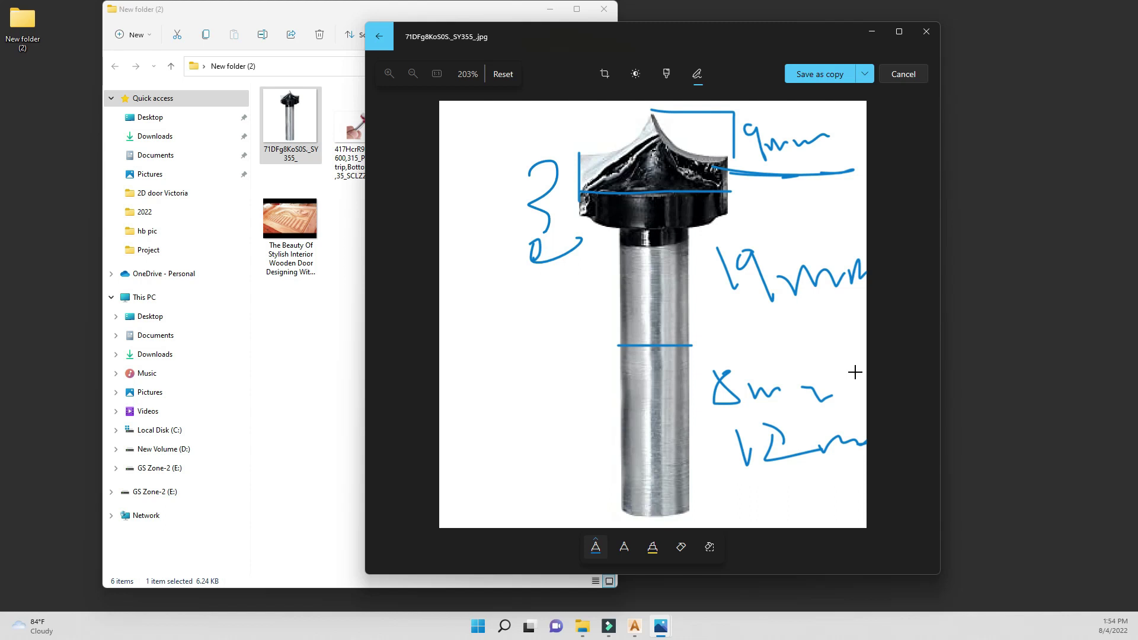
Close both annotated bit photos without saving, close the image folder, and switch to ArtCAM
left_click(928, 33)
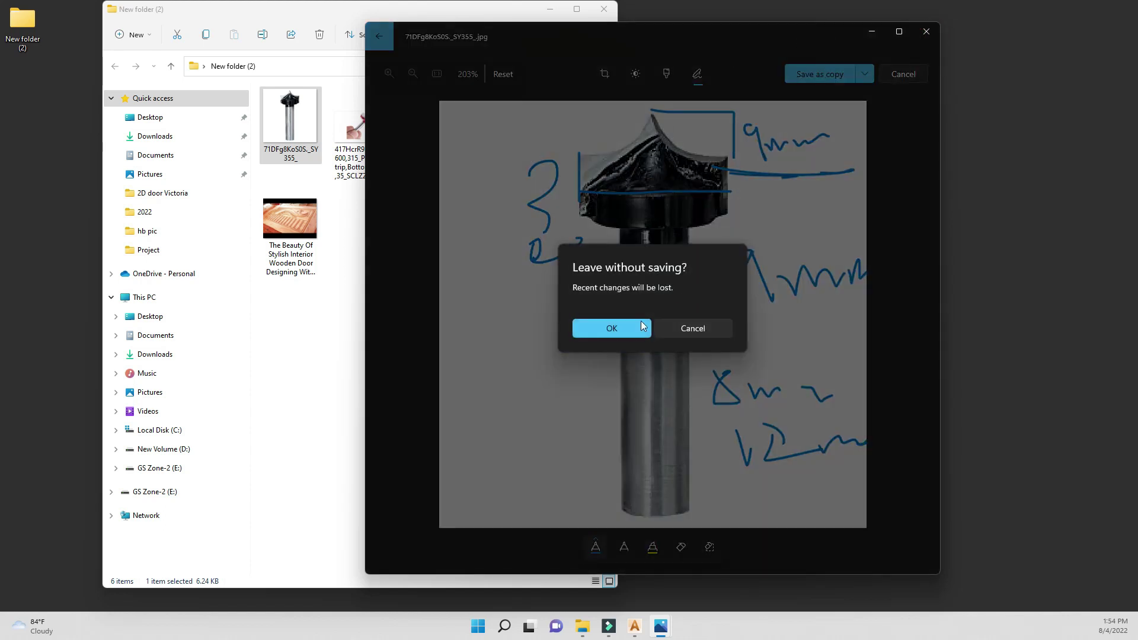
left_click(611, 328)
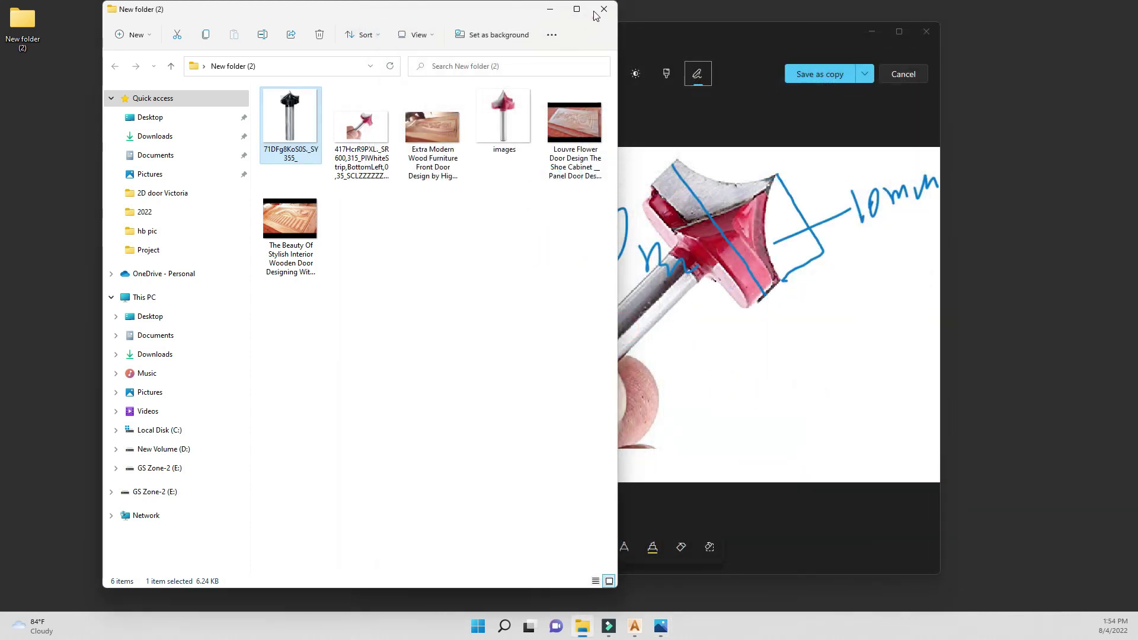
left_click(595, 15)
left_click(933, 29)
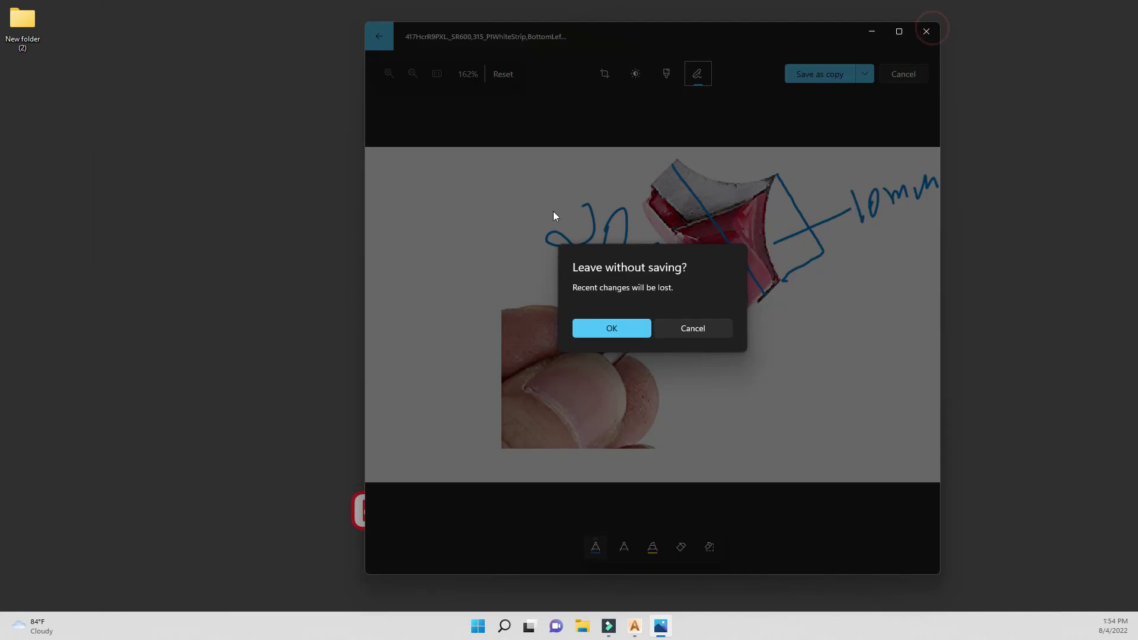
left_click(621, 332)
left_click(647, 627)
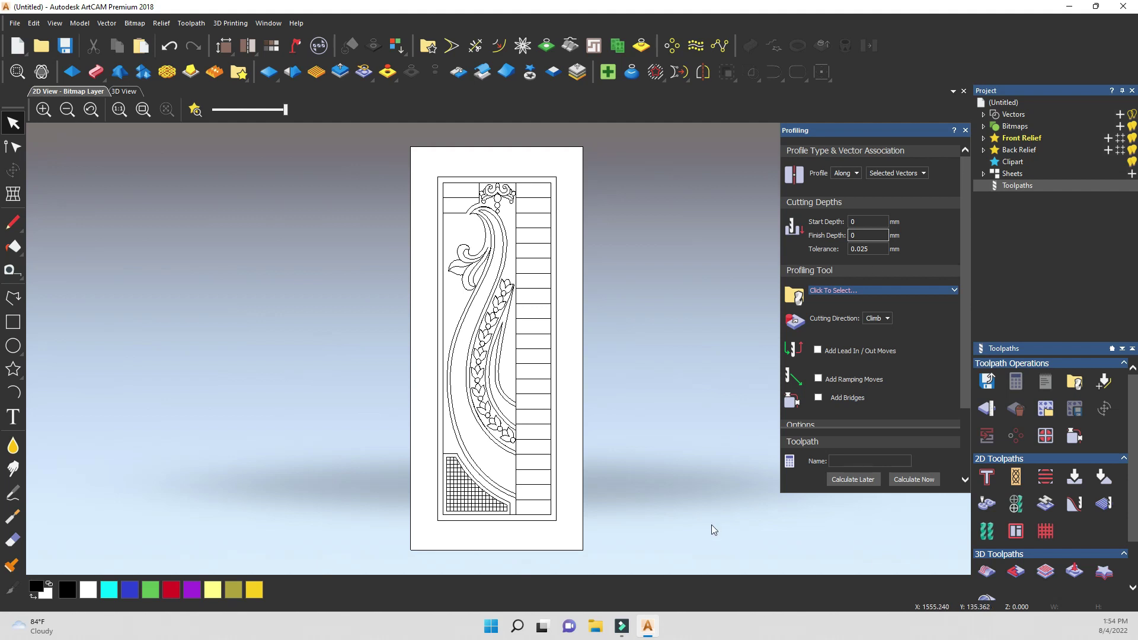
Duplicate Veining Tool 14mm in the tool database's Raised Panel group for wood or plastic
left_click(900, 291)
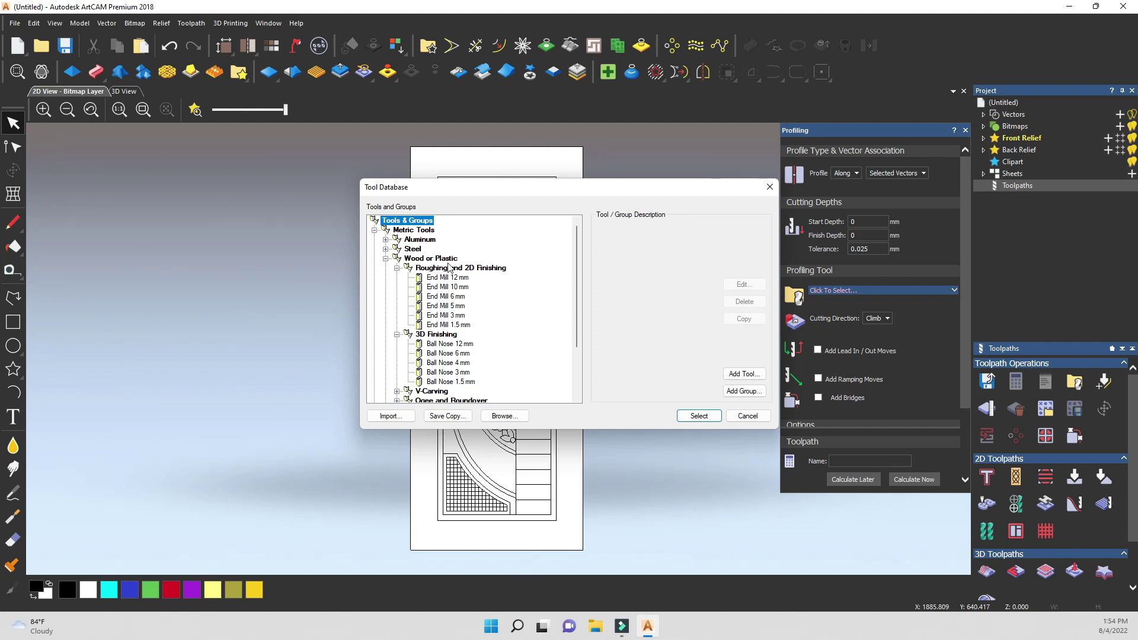
scroll(441, 335, "down", 1)
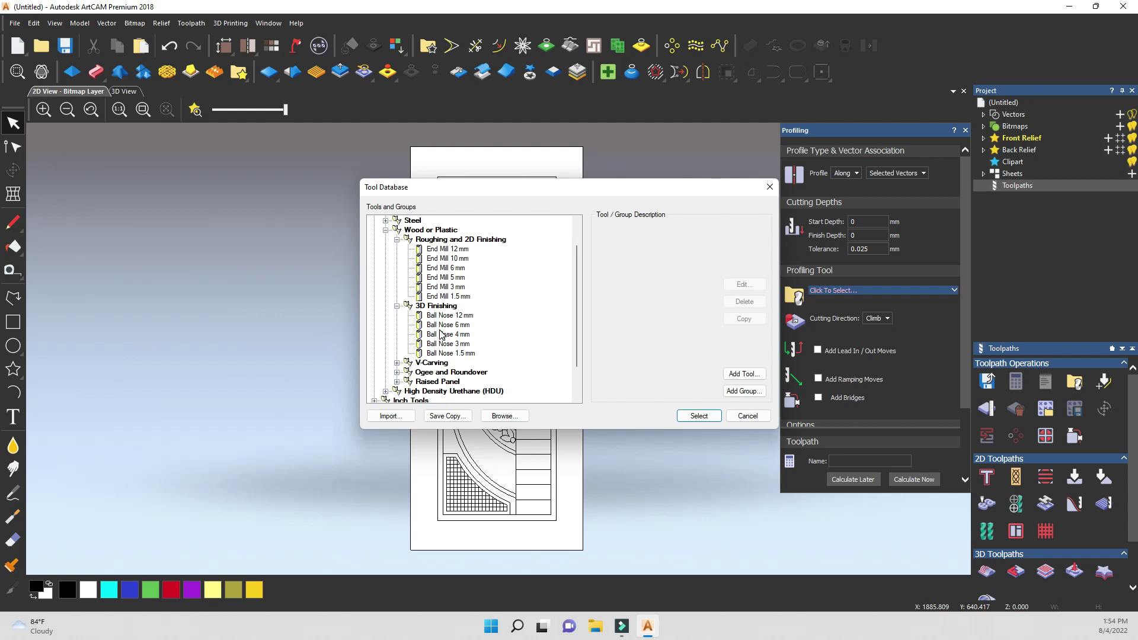
scroll(441, 335, "down", 1)
scroll(441, 335, "down", 1)
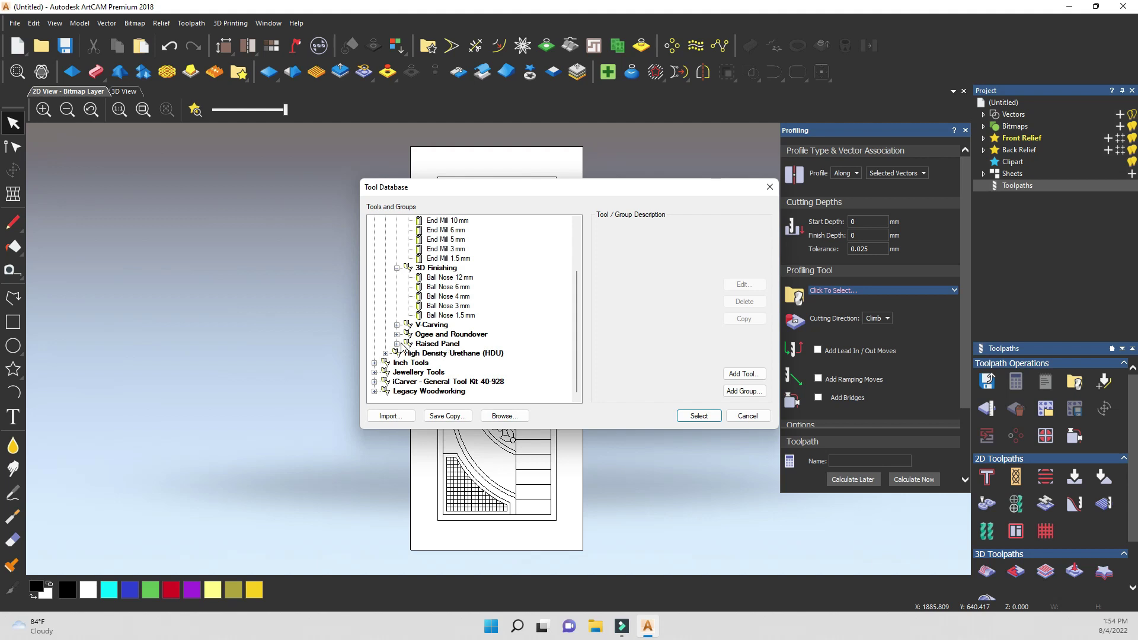
left_click(398, 344)
left_click(399, 348)
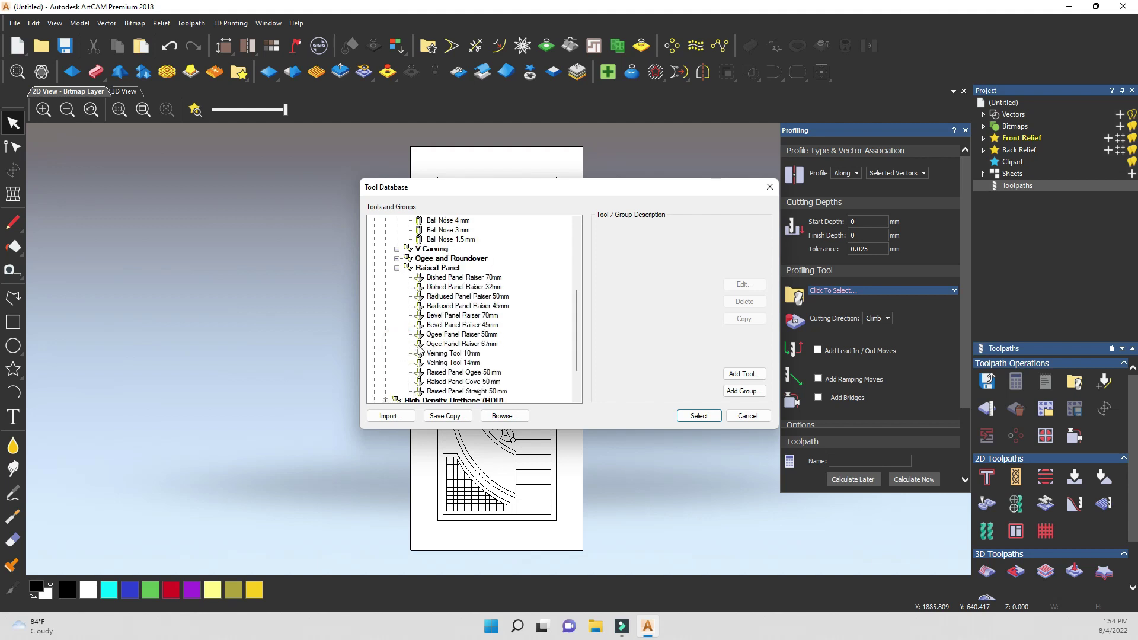
scroll(422, 351, "down", 1)
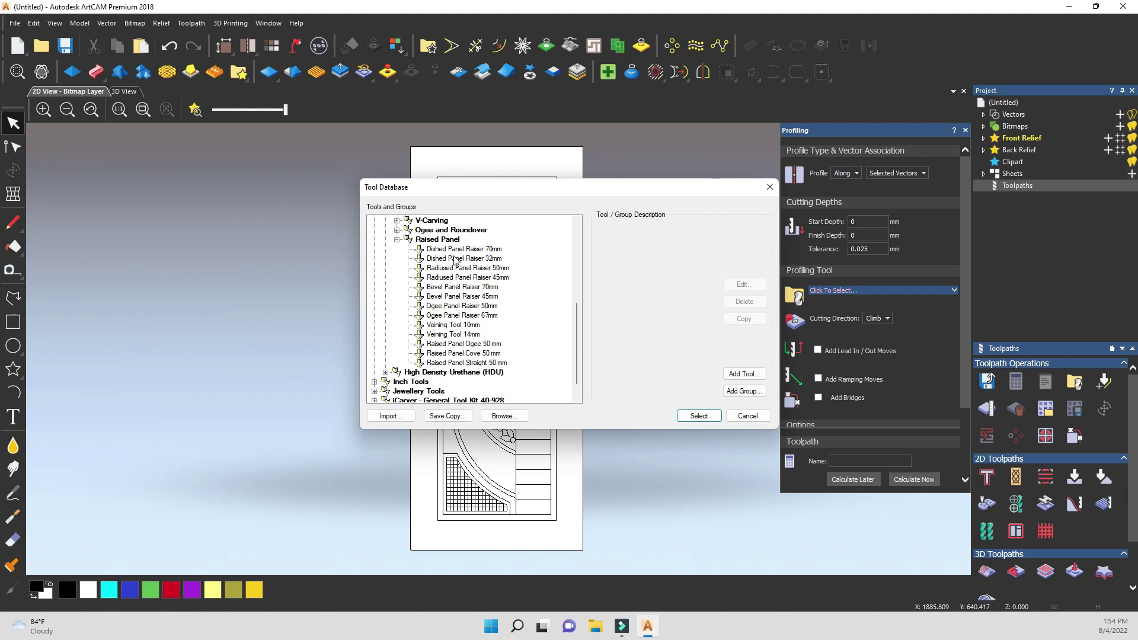
left_click(437, 336)
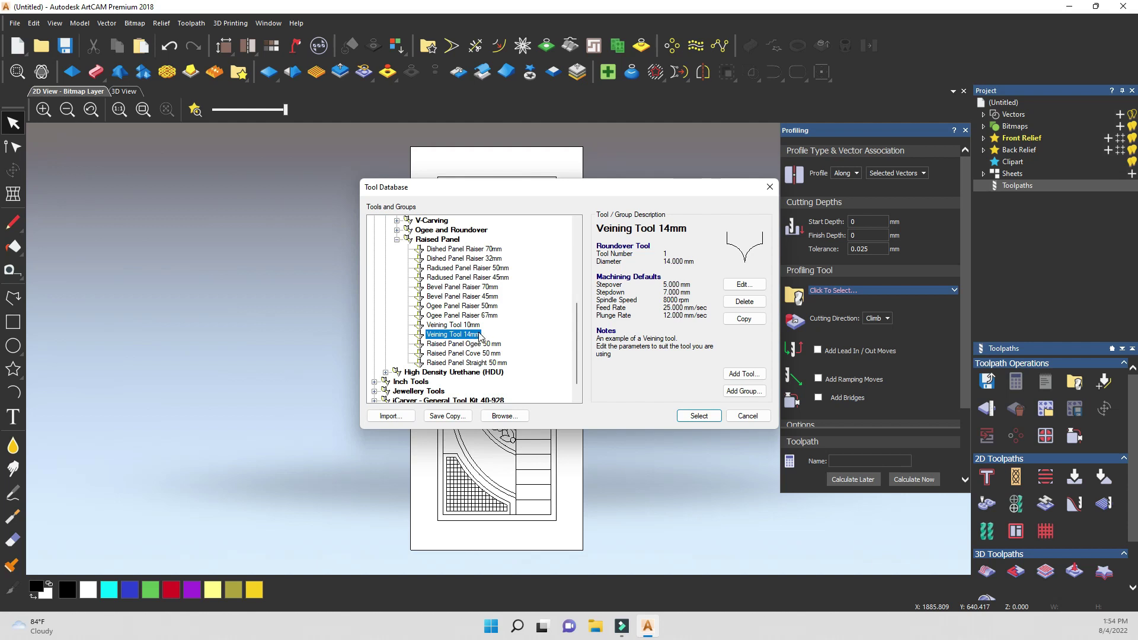
left_click(744, 318)
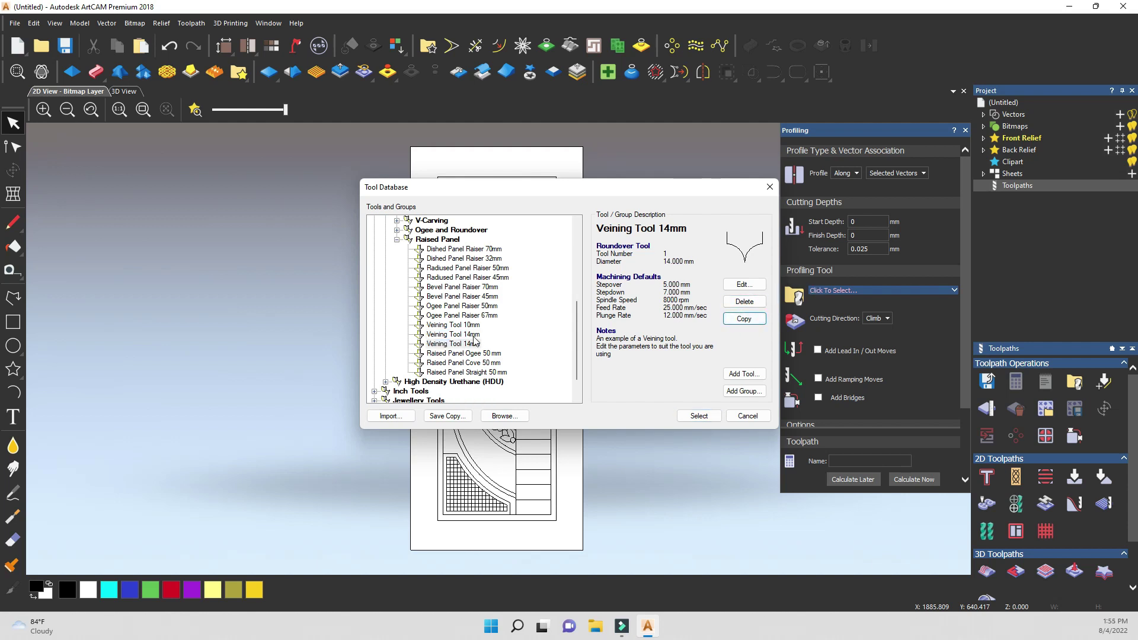
Edit one of the 14 mm veining tools: rename it Veining Tool 19mm, with diameter 19 mm and arc radius 9.5 mm
left_click(472, 335)
left_click(745, 286)
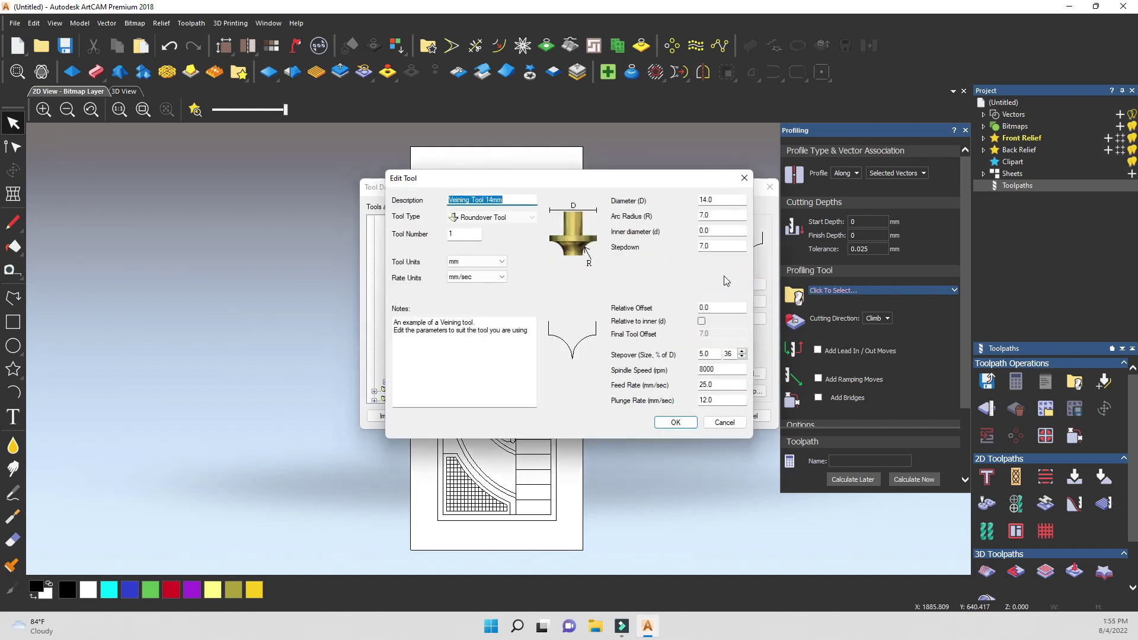
left_click(495, 199)
left_click_drag(493, 199, 490, 200)
left_click(713, 200)
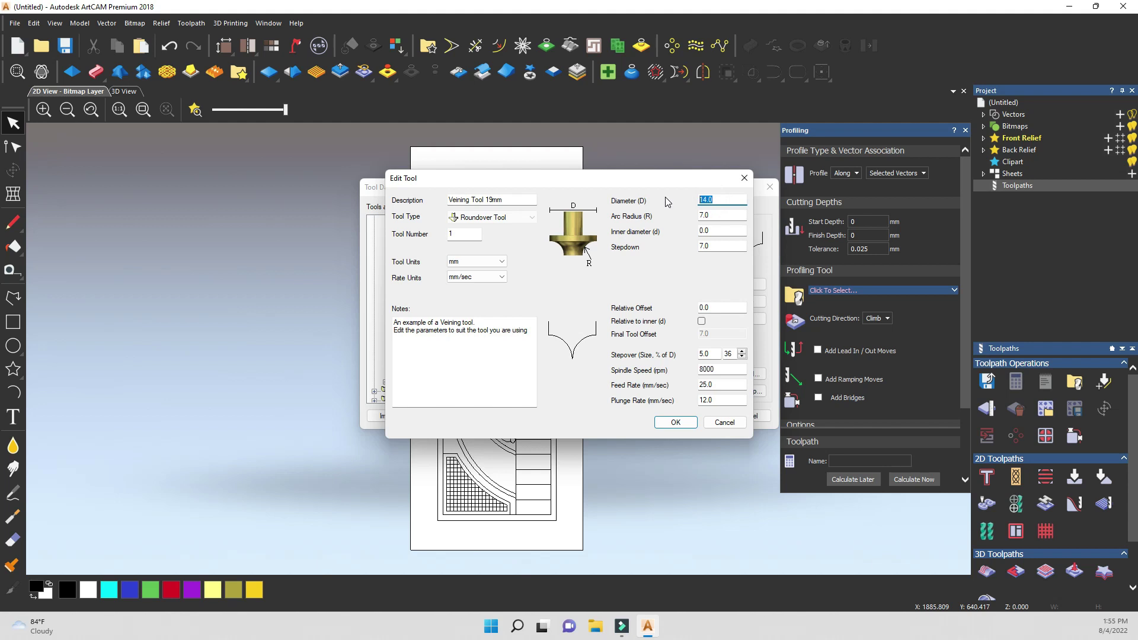
type("19")
key("Tab")
type("9.5")
Try arc radii of 9 mm and 8 mm for the 19 mm veining tool
double_click(723, 214)
type("9")
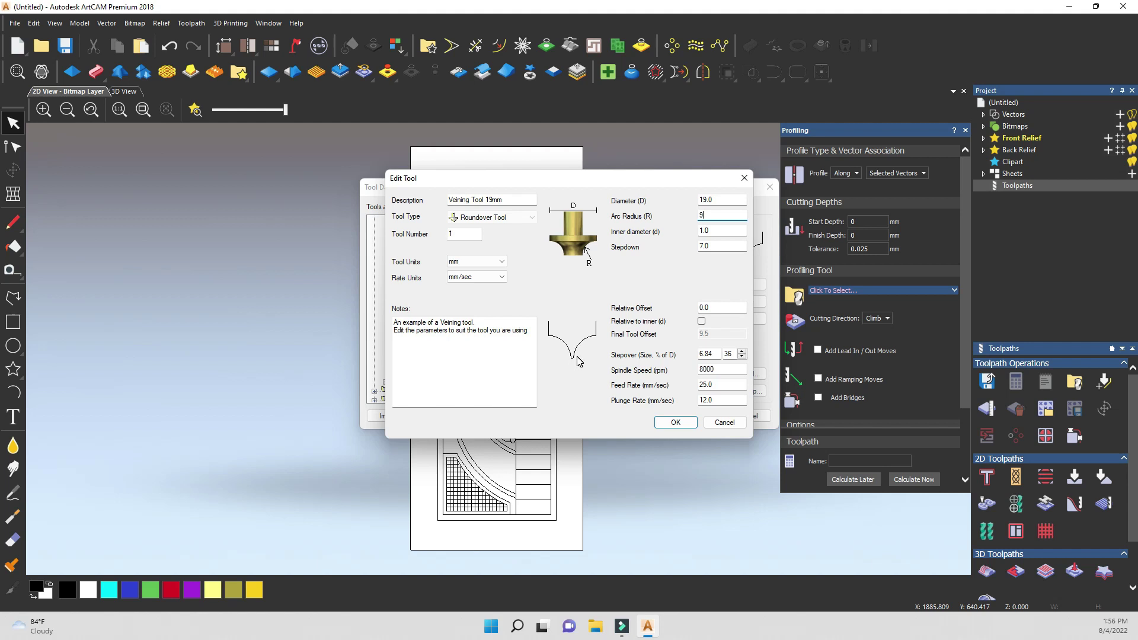
left_click(716, 217)
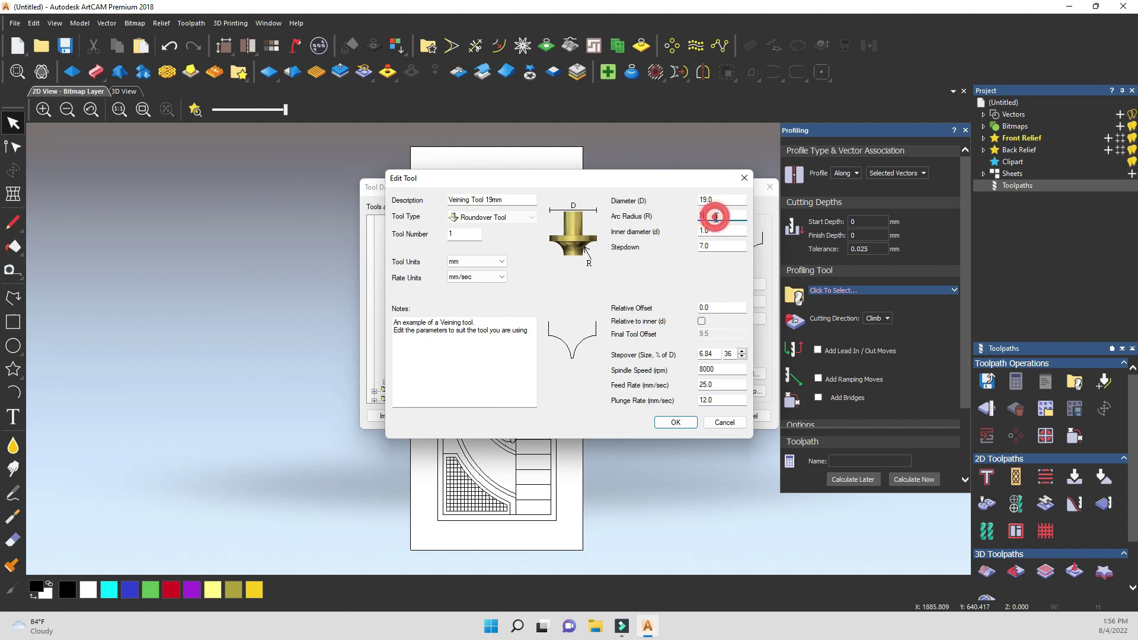
double_click(717, 216)
type("8")
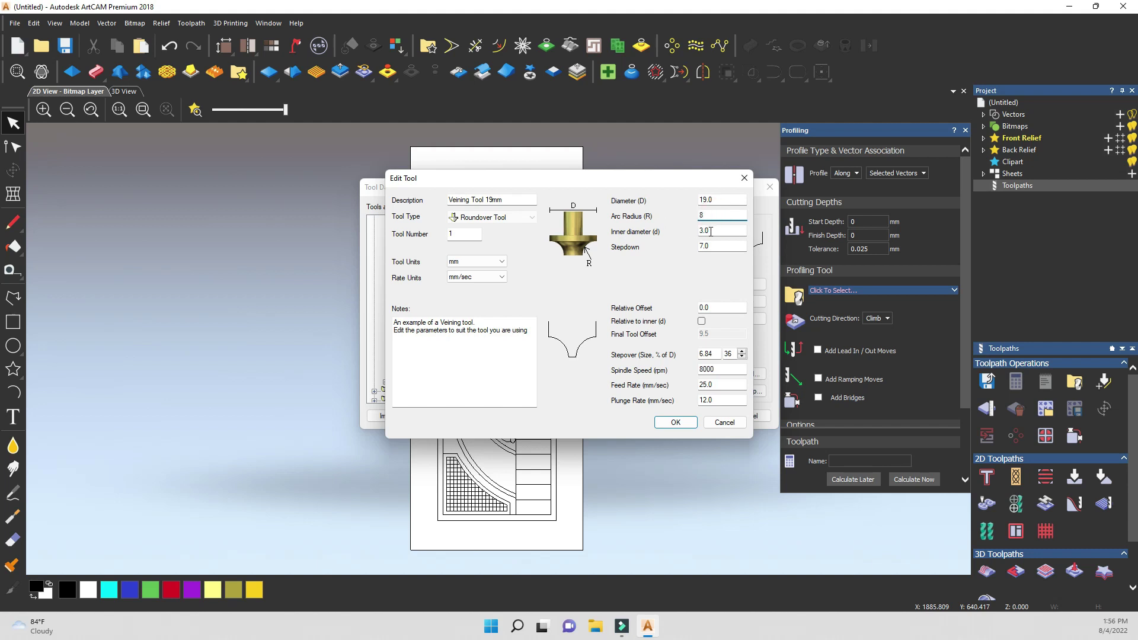
Set the veining tool's arc radius to 9.5 mm and its inner diameter to 0
double_click(715, 231)
type("0")
left_click(725, 215)
double_click(725, 215)
type("9.5")
left_click(728, 232)
double_click(720, 231)
type("0")
left_click(664, 294)
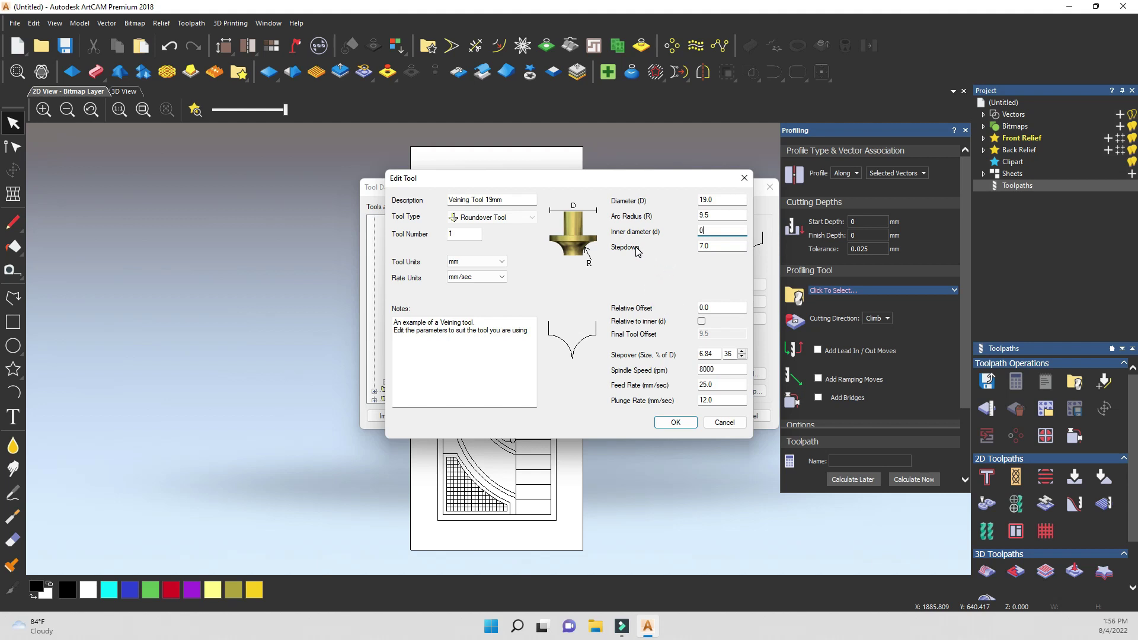
Set the veining tool's stepdown to 9 mm, spindle speed to 15000 rpm, feed rate to 100 and plunge rate to 50 mm/sec
double_click(708, 246)
left_click(728, 372)
left_click_drag(711, 369, 682, 371)
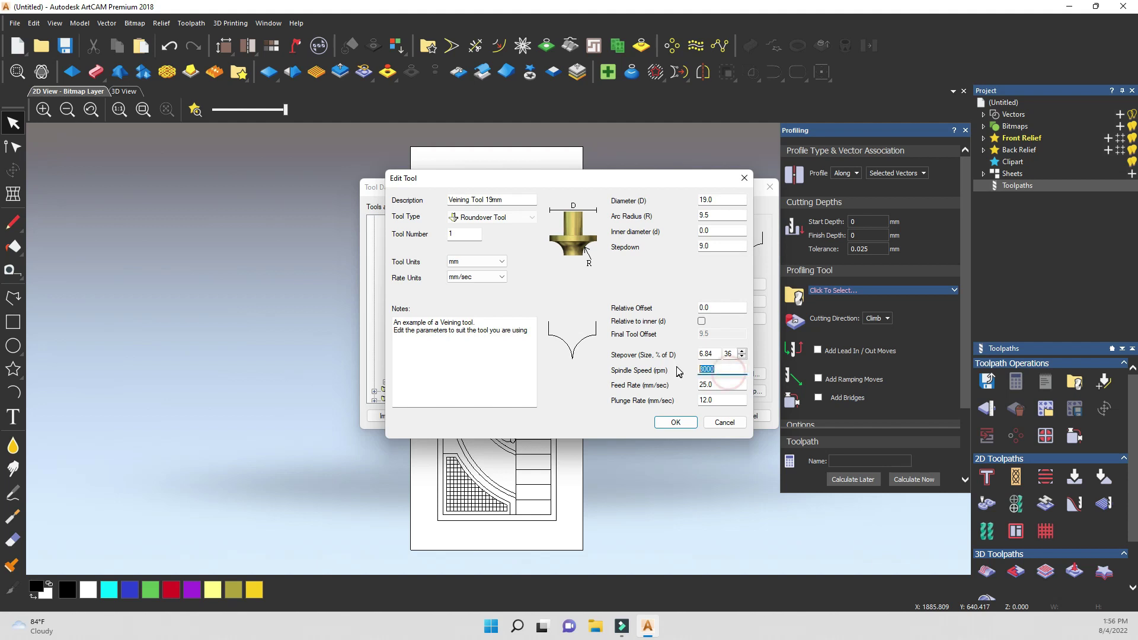
type("15")
left_click_drag(732, 385, 685, 405)
type("10")
type("0")
type("7")
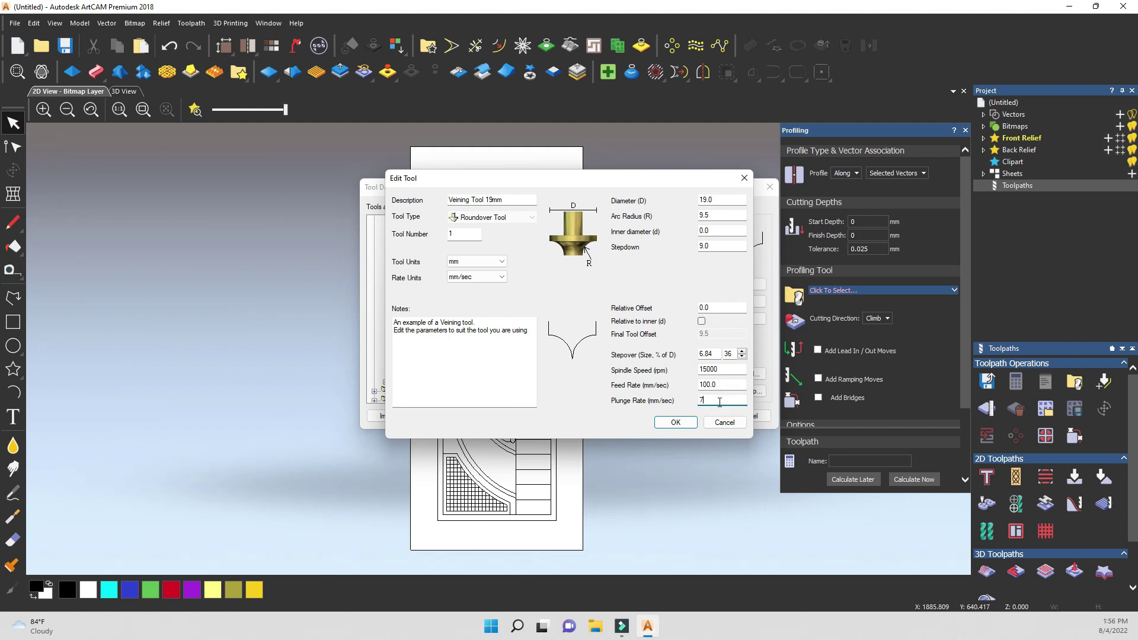
key("BackSpace")
left_click(676, 421)
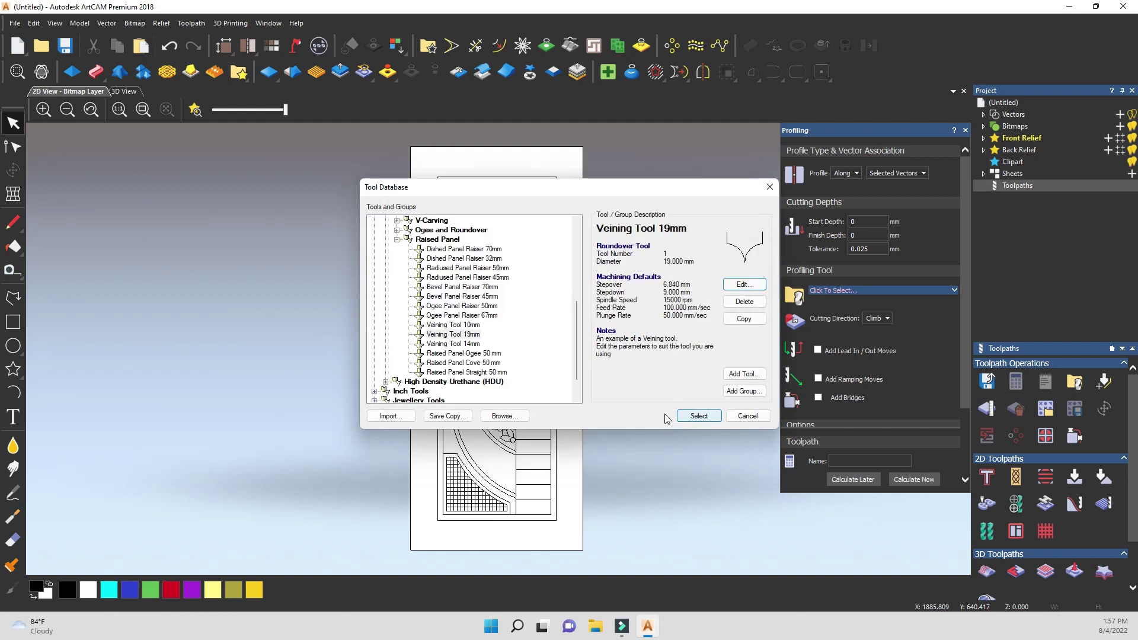
Assign Veining Tool 19mm as the profiling tool and expand its cutting parameters
left_click(466, 335)
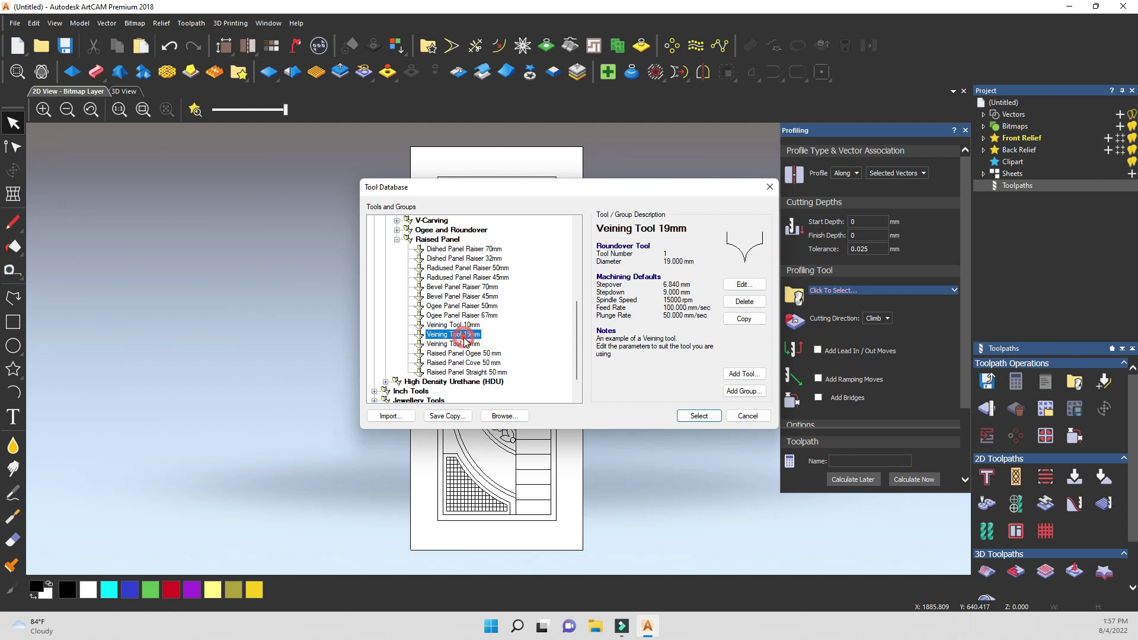
left_click(702, 420)
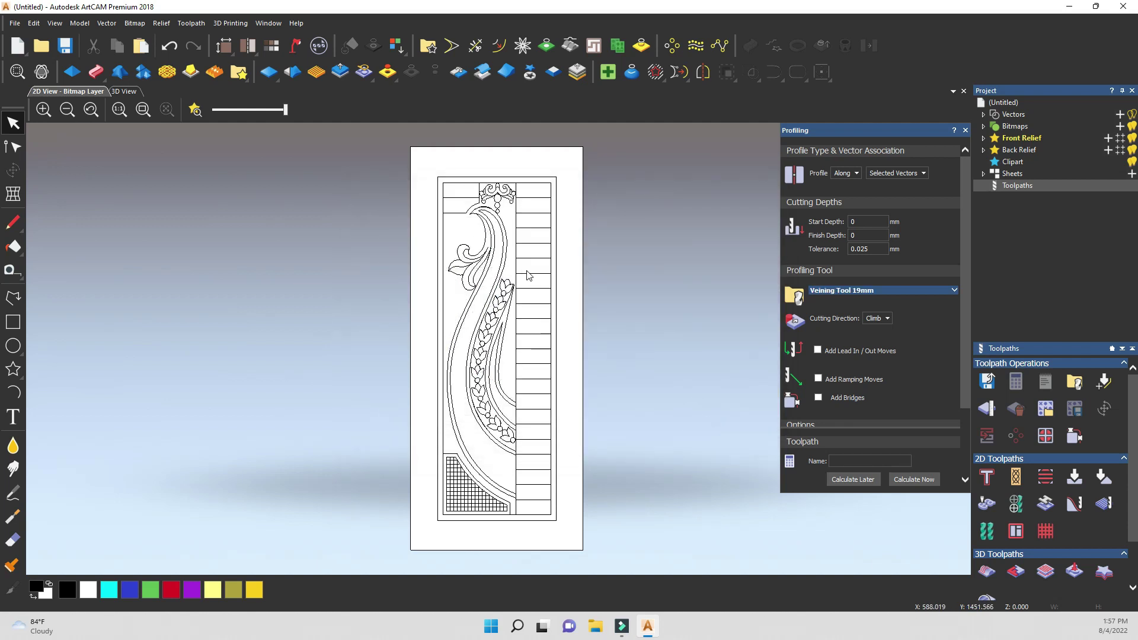
left_click(941, 291)
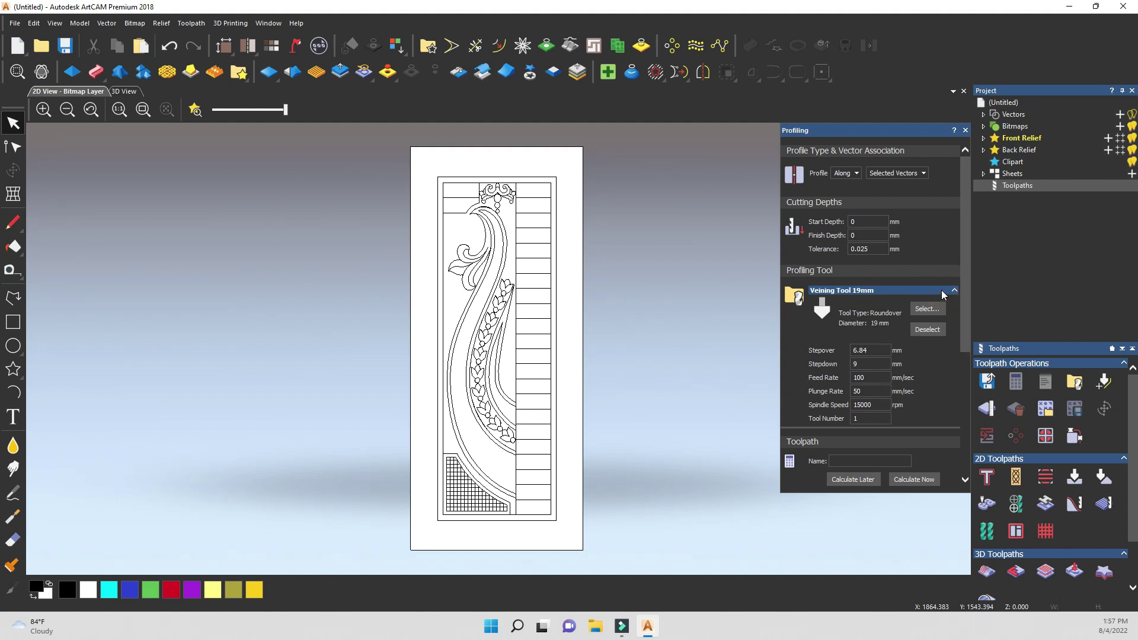
Set the profiling toolpath's Safe Z to 20 mm and Home Z to 30 mm
scroll(884, 322, "down", 2)
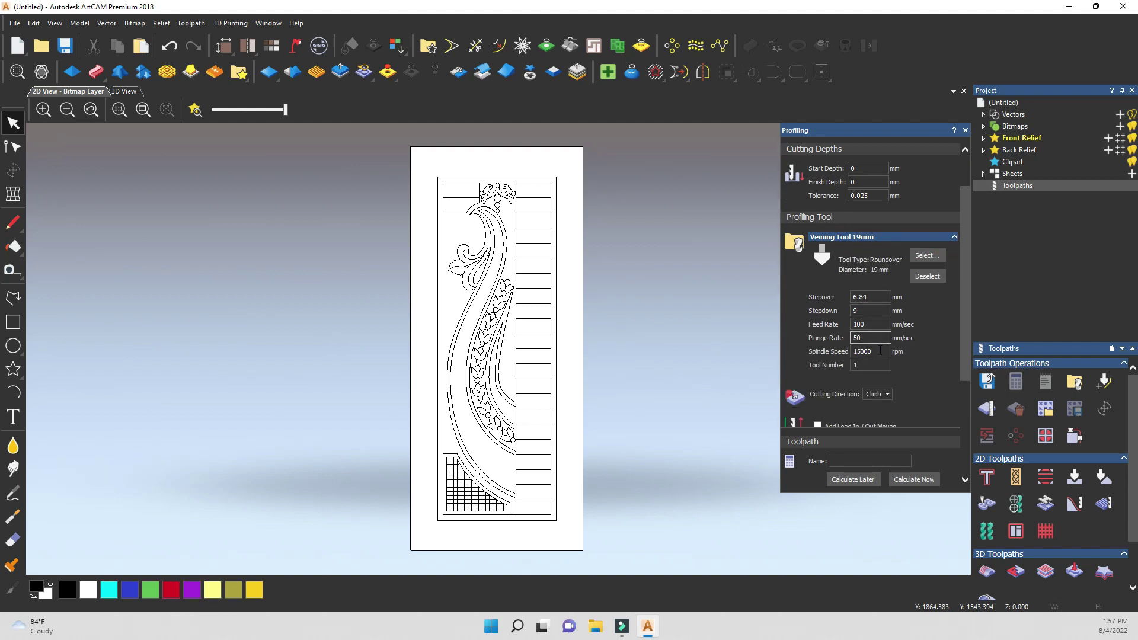
scroll(880, 354, "down", 6)
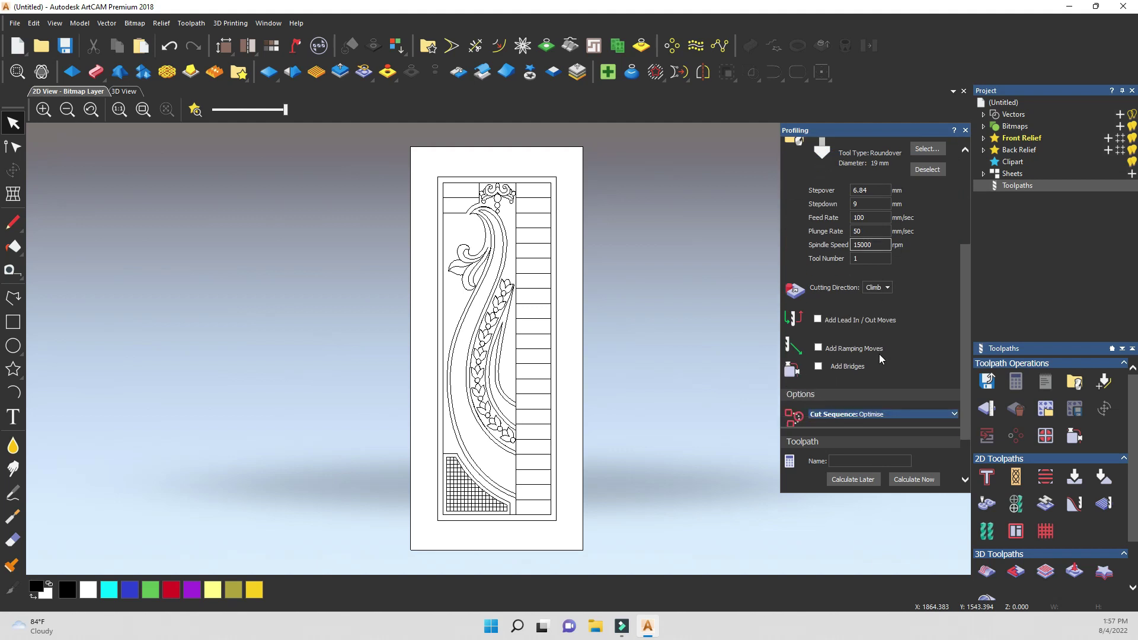
scroll(862, 251, "down", 1)
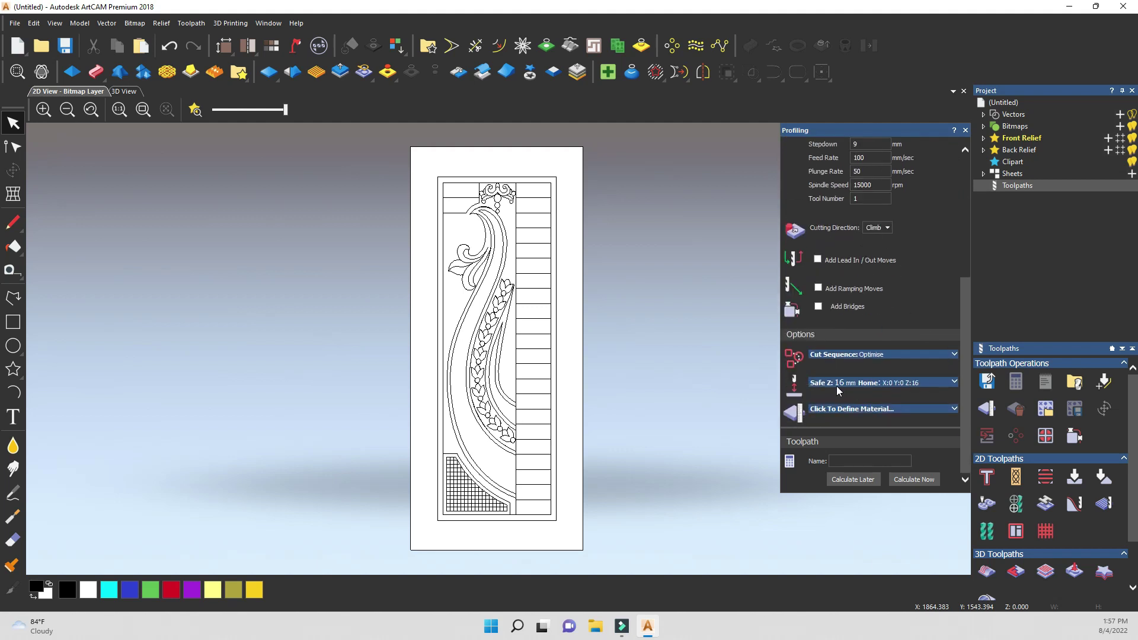
left_click(953, 382)
left_click(842, 360)
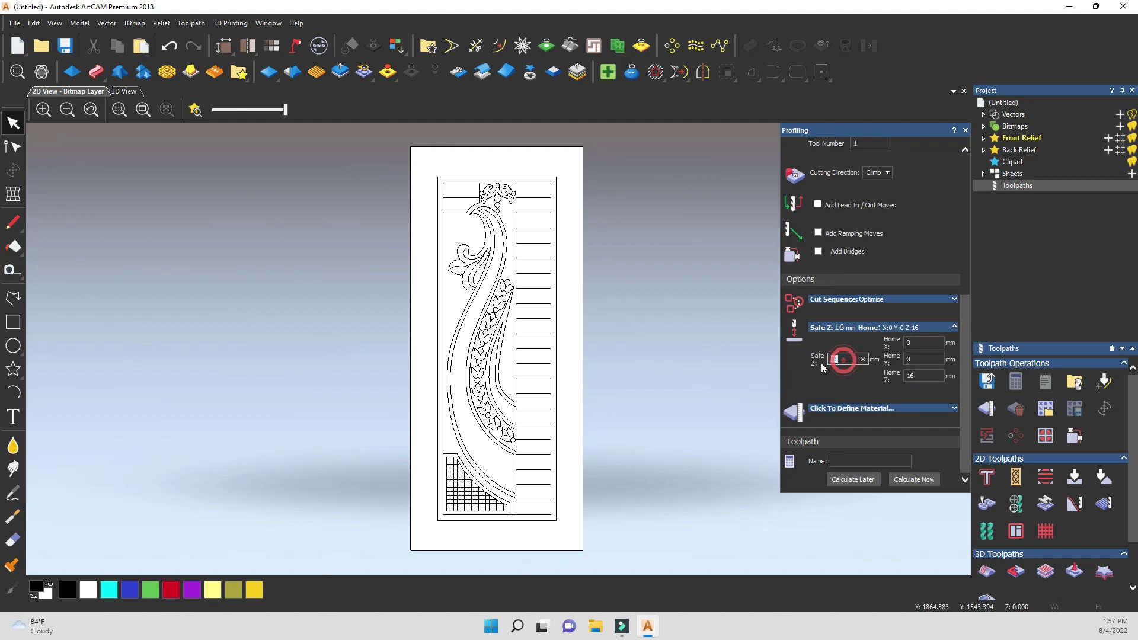
type("20")
left_click(925, 380)
type("30")
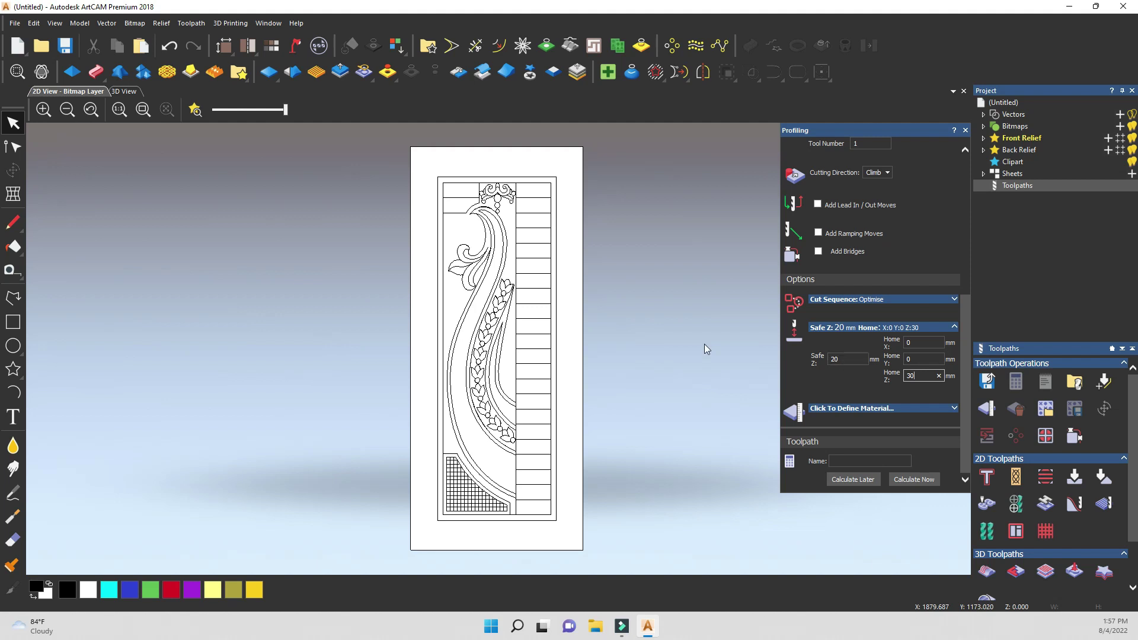
Define the profiling toolpath's material with a thickness of 50 mm
left_click(505, 440)
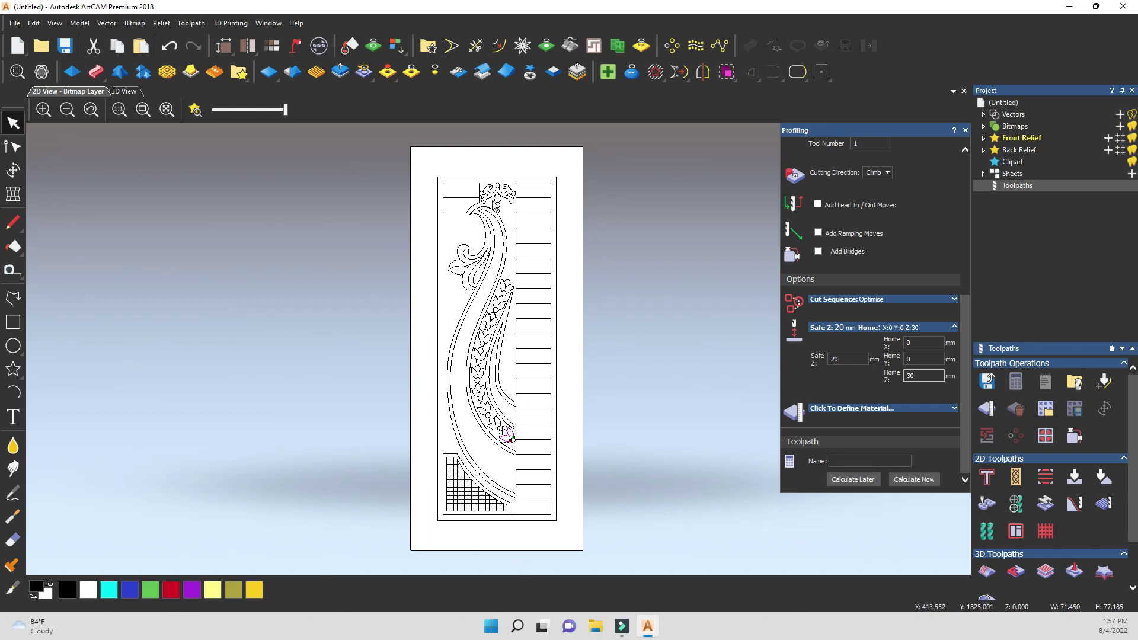
left_click(498, 201)
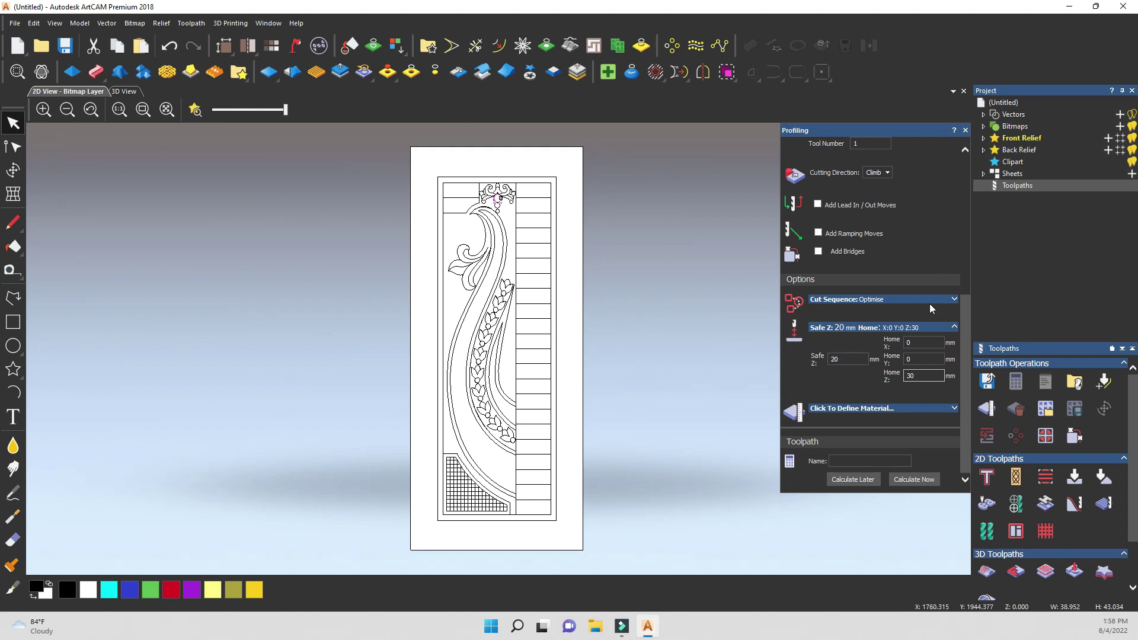
left_click(854, 359)
left_click(924, 410)
left_click(941, 279)
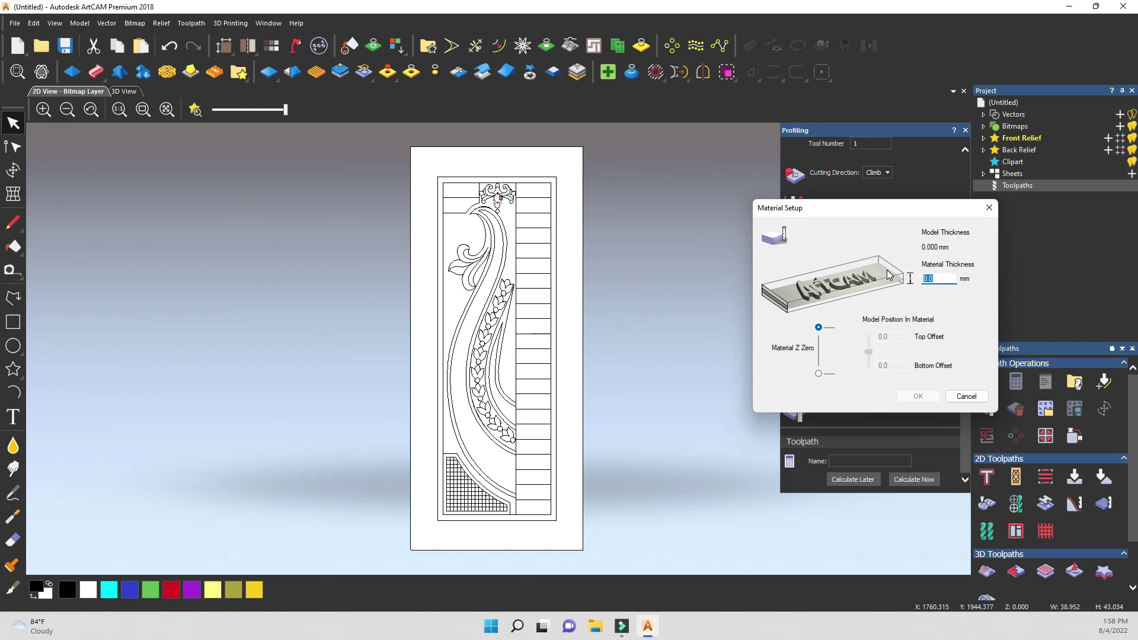
type("50")
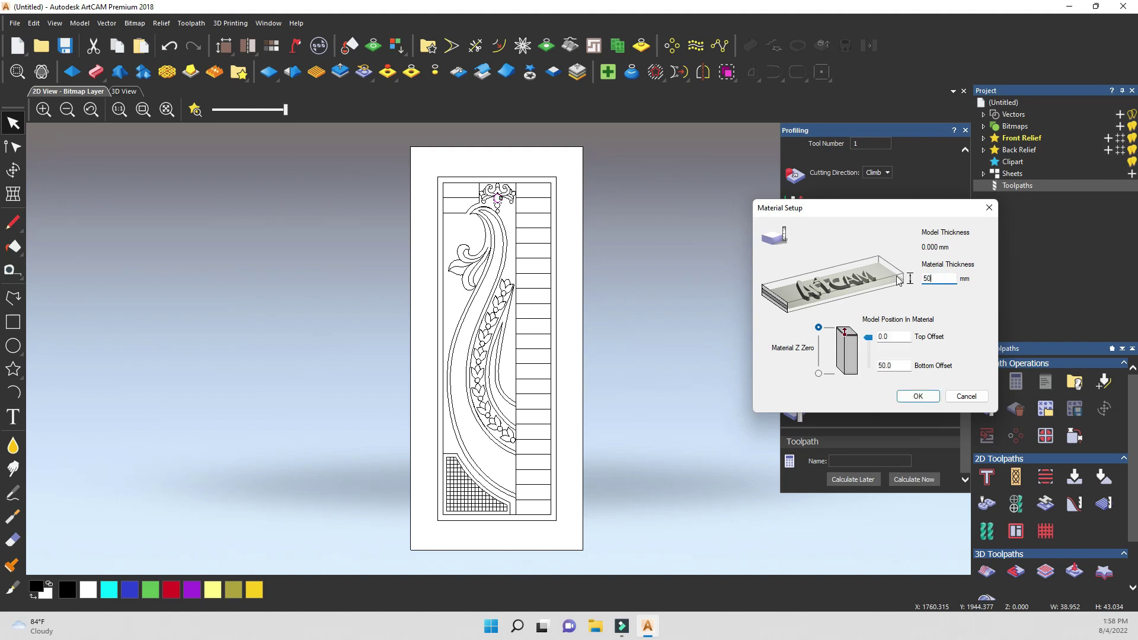
left_click(934, 401)
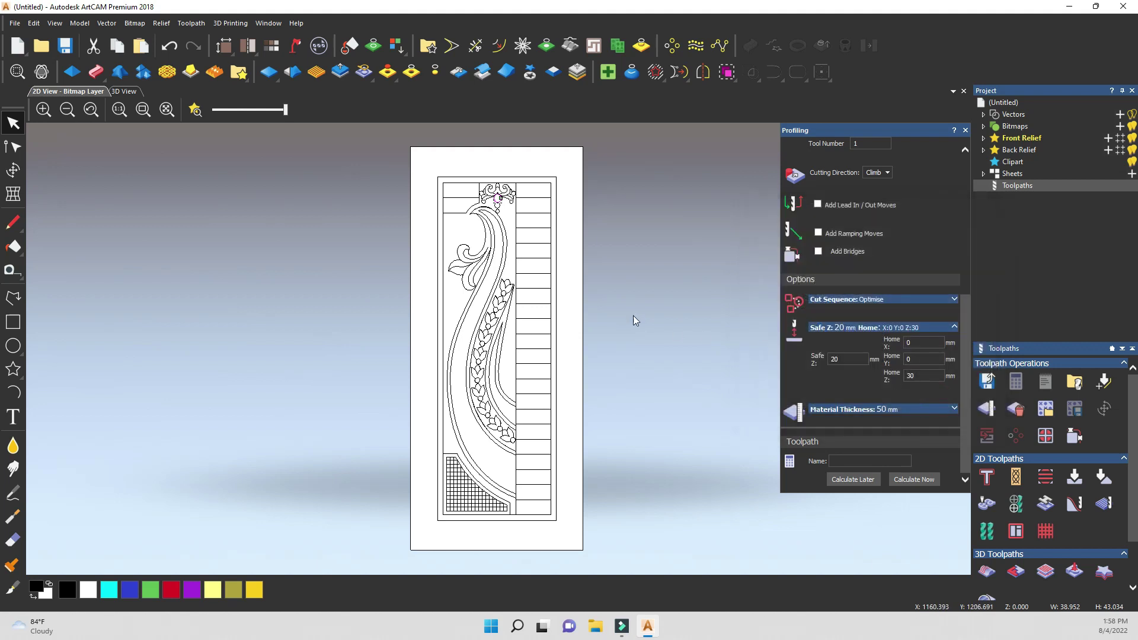
Select all vectors of the door design, including the panel frame, scrollwork, grid and horizontal slats
left_click(441, 196)
mouse_move(433, 167)
left_mouse_down()
mouse_move(458, 396)
mouse_move(505, 539)
mouse_move(572, 542)
left_mouse_up()
scroll(495, 301, "up", 2)
scroll(495, 300, "down", 3)
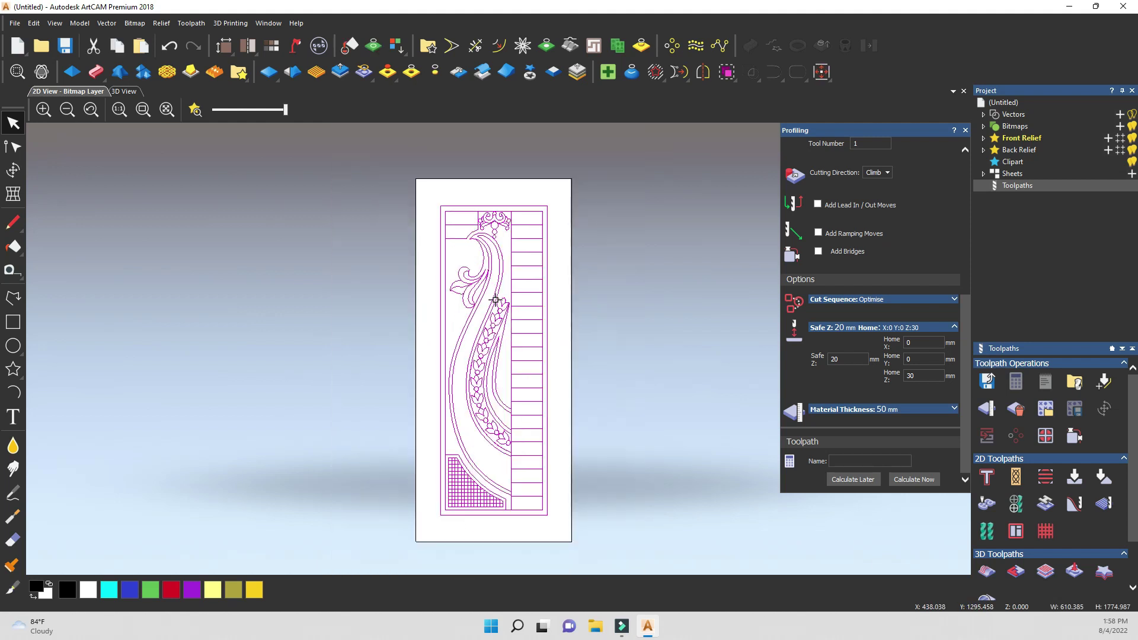
Calculate the profiling toolpath along the selected vectors and close the profiling settings
scroll(864, 230, "up", 5)
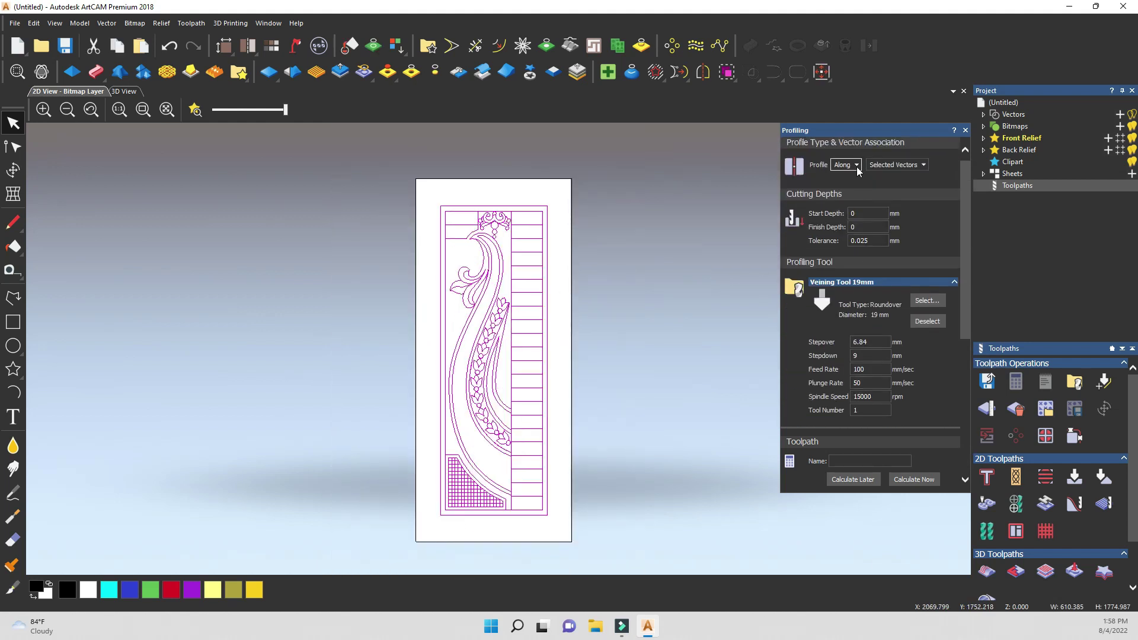
scroll(858, 172, "down", 3)
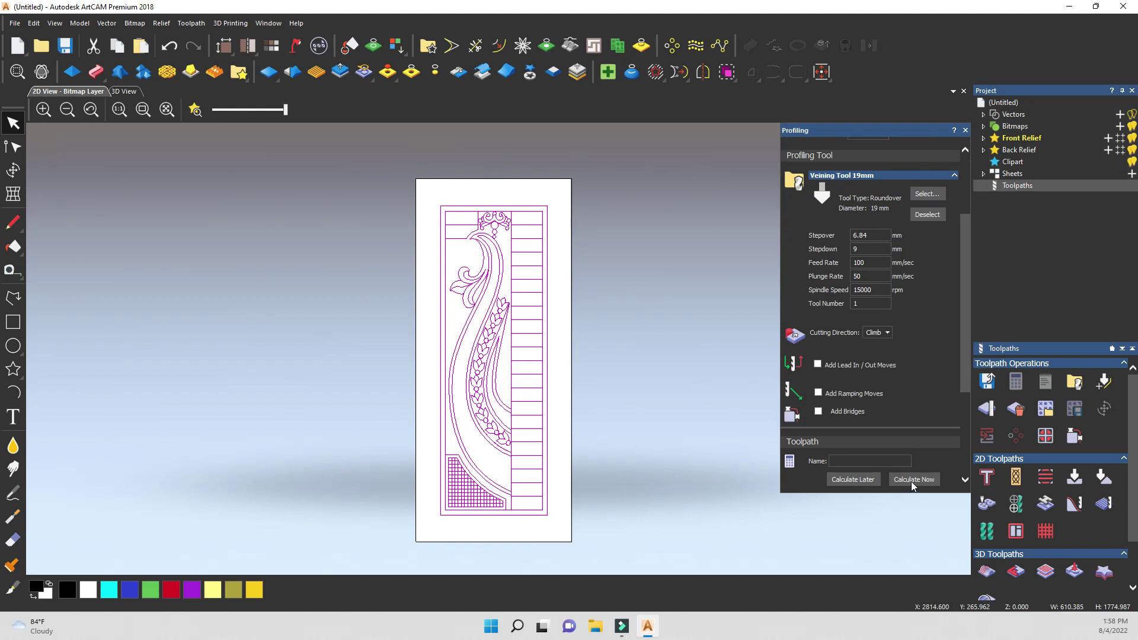
left_click(912, 481)
scroll(529, 236, "up", 4)
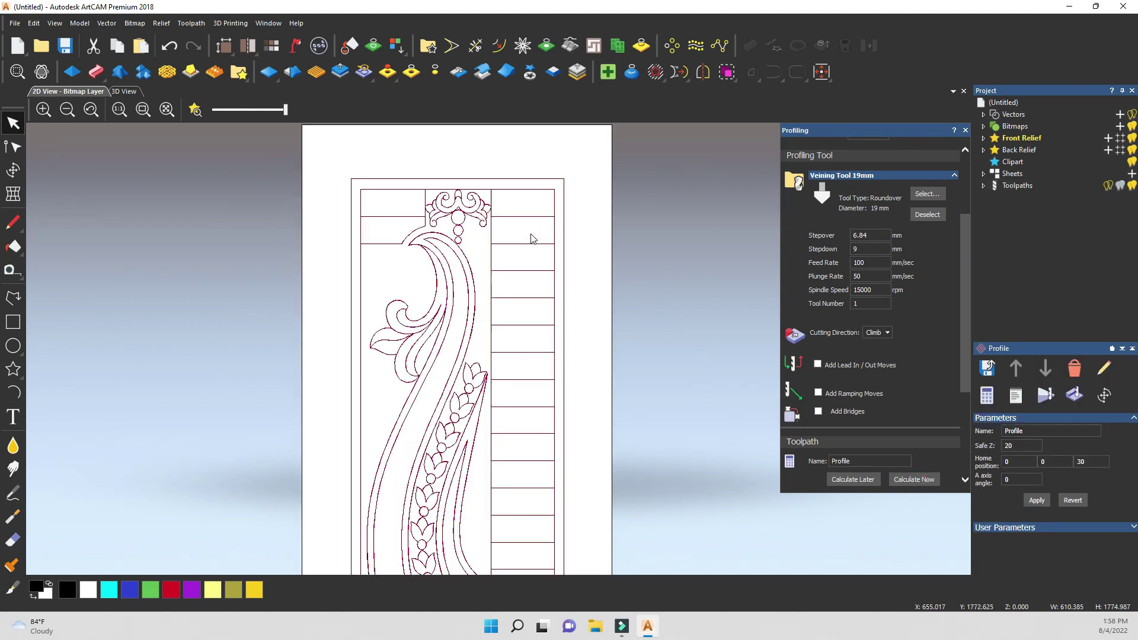
left_click(966, 130)
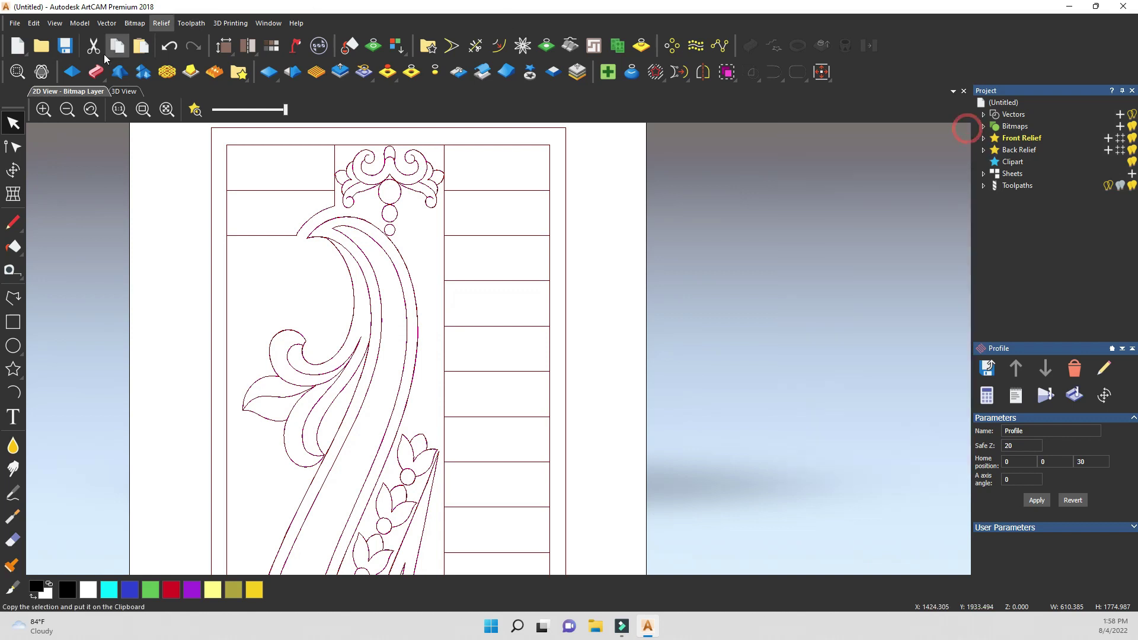
View the door model in 3D and open the block definition for simulating the Profile toolpath
left_click(117, 91)
scroll(475, 391, "up", 5)
left_click_drag(527, 457, 359, 217)
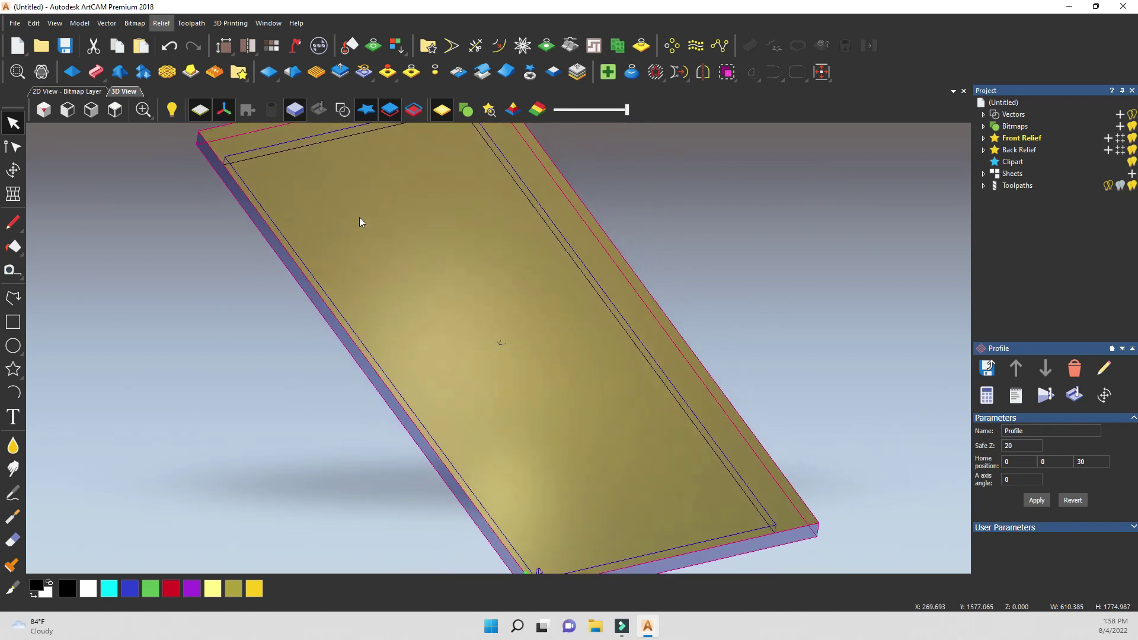
left_click(1049, 402)
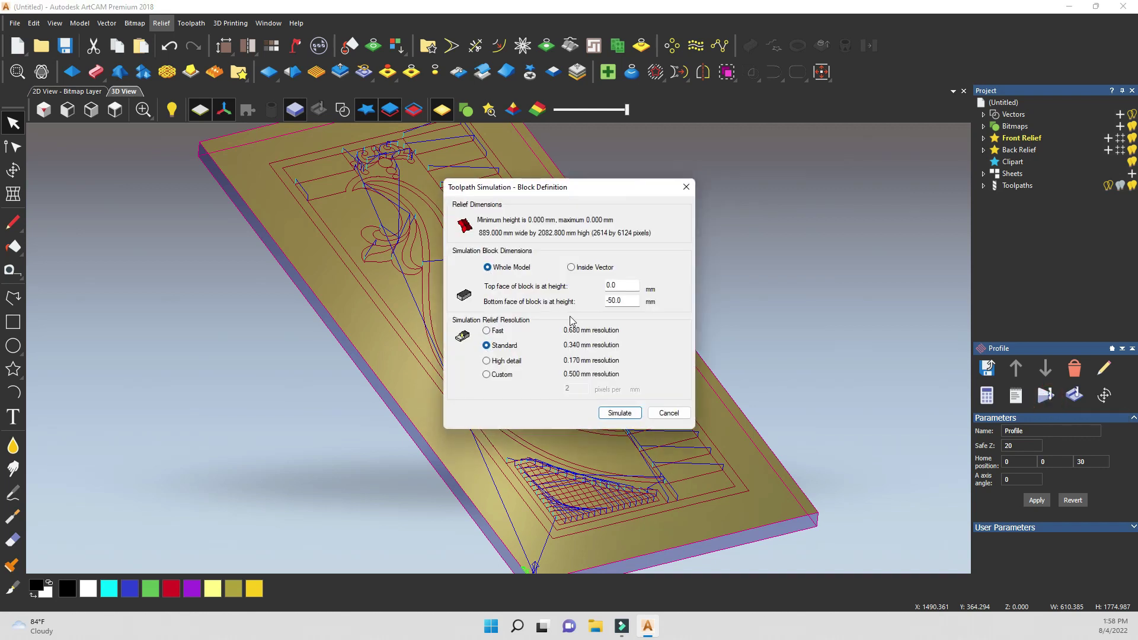